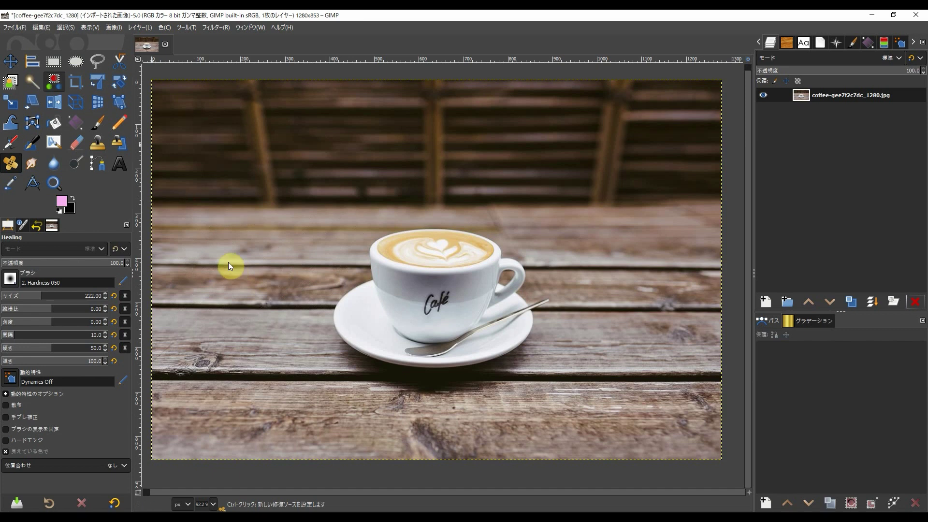
Step: Switch to the Move tool in the toolbox
click(11, 61)
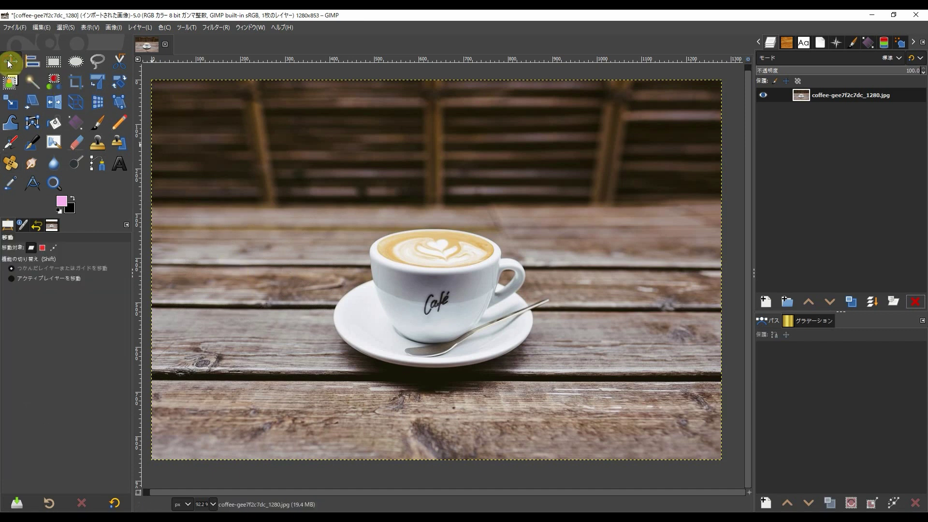
Step: Select the Healing tool and shrink its brush from 222 to 125, keeping Hardness 050
click(10, 163)
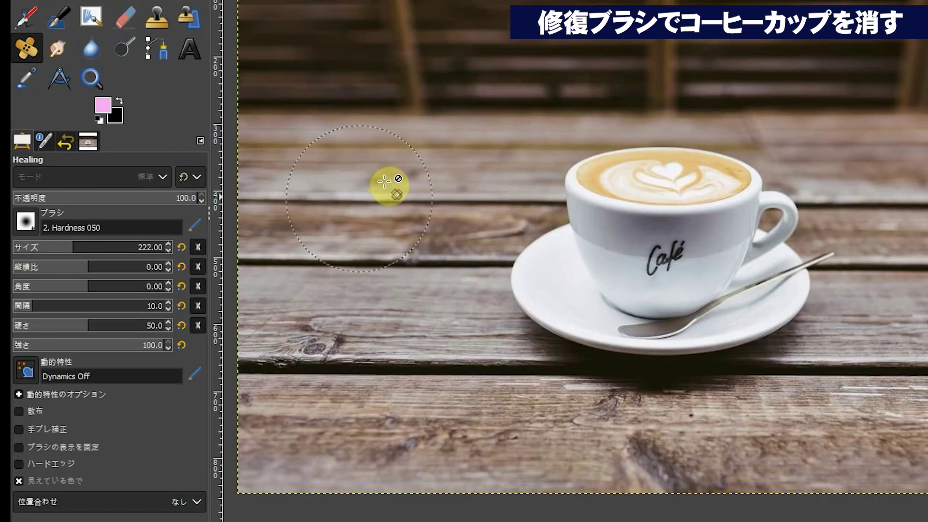
drag(73, 247, 55, 247)
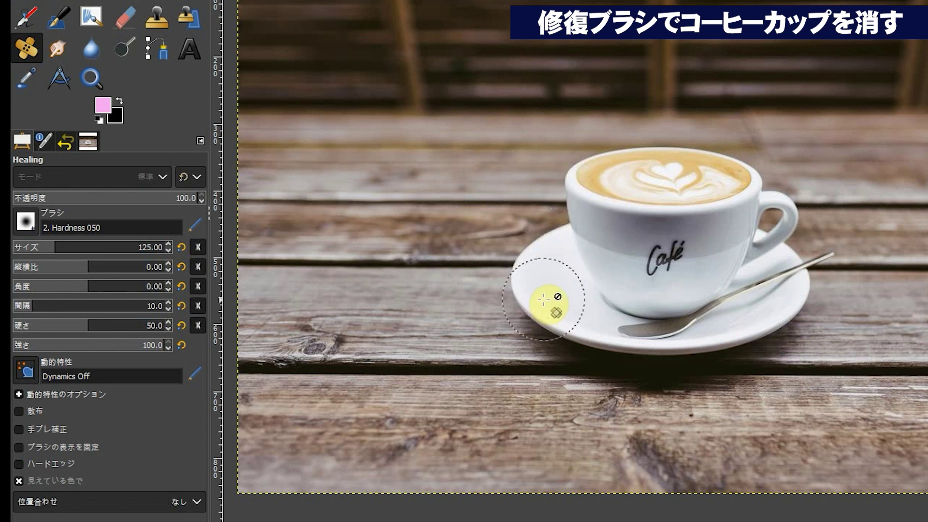
click(28, 217)
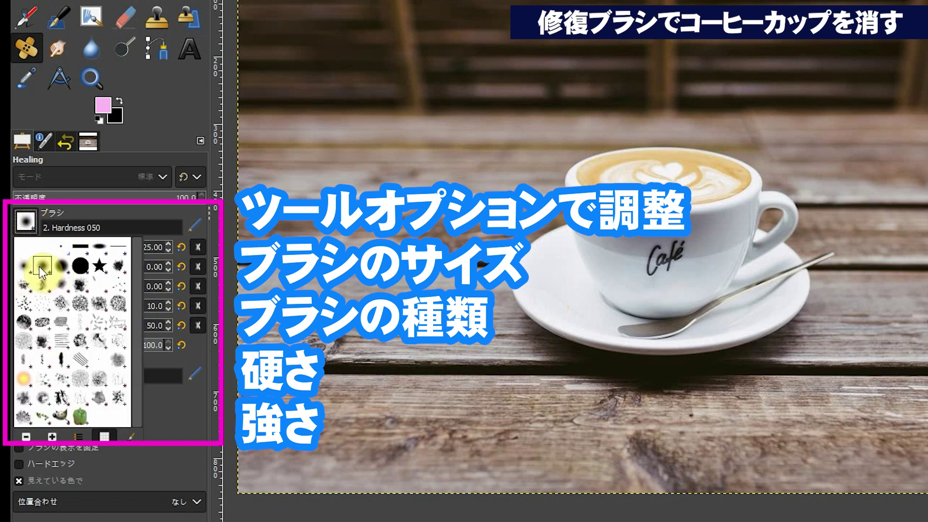
click(28, 220)
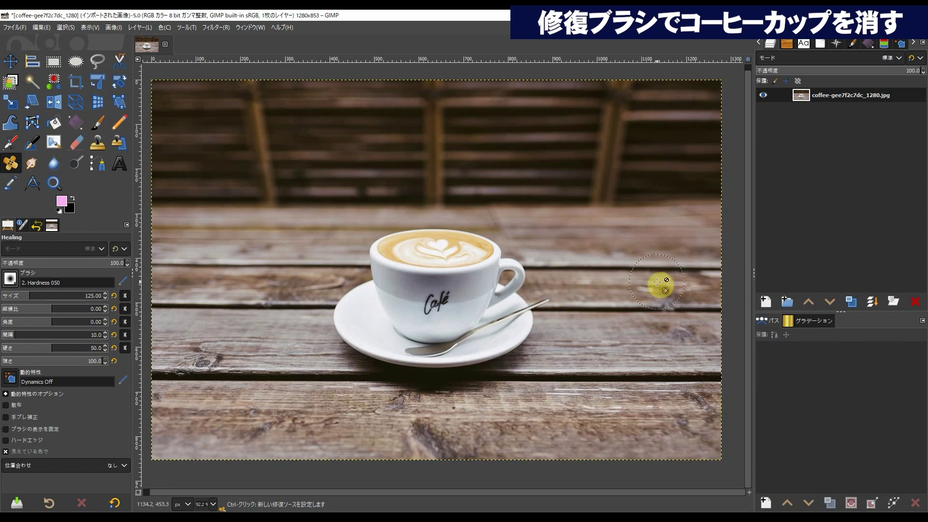
Step: Add a transparent layer and sample wood left of the cup as the healing source
click(764, 302)
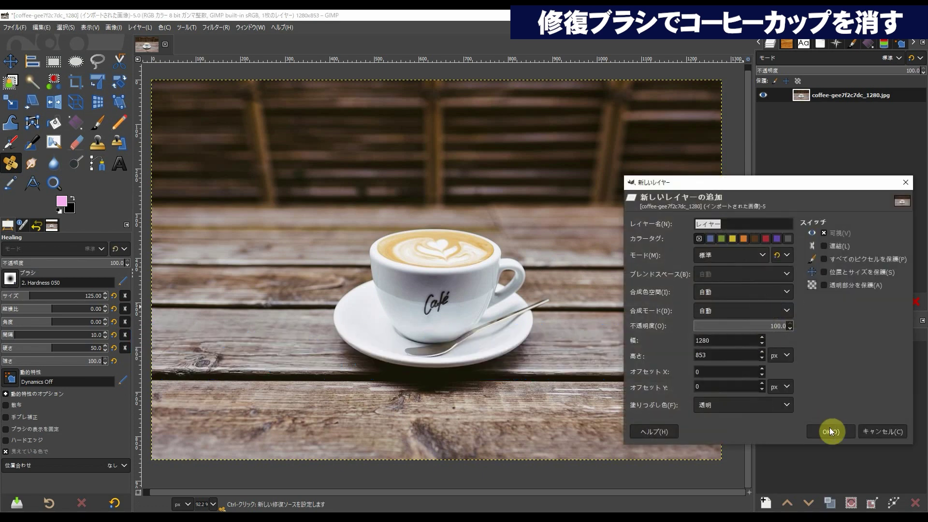
click(829, 430)
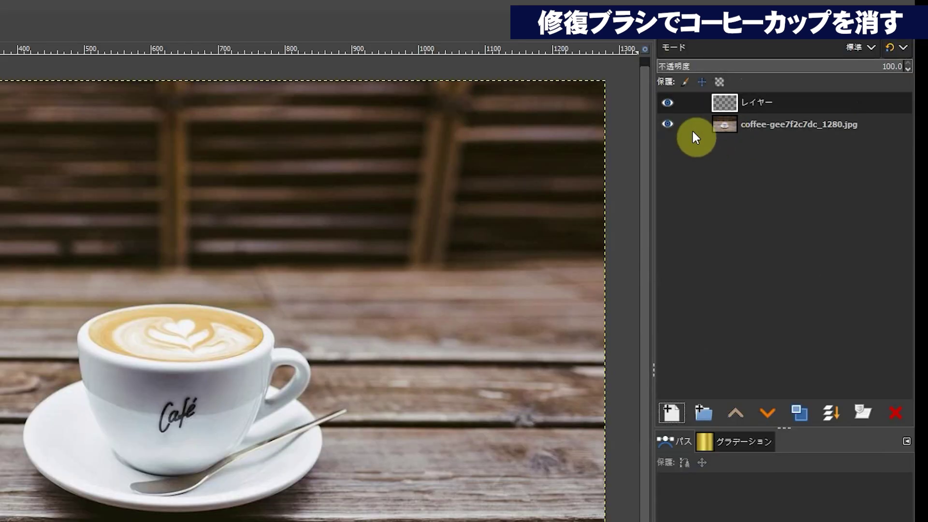
click(723, 123)
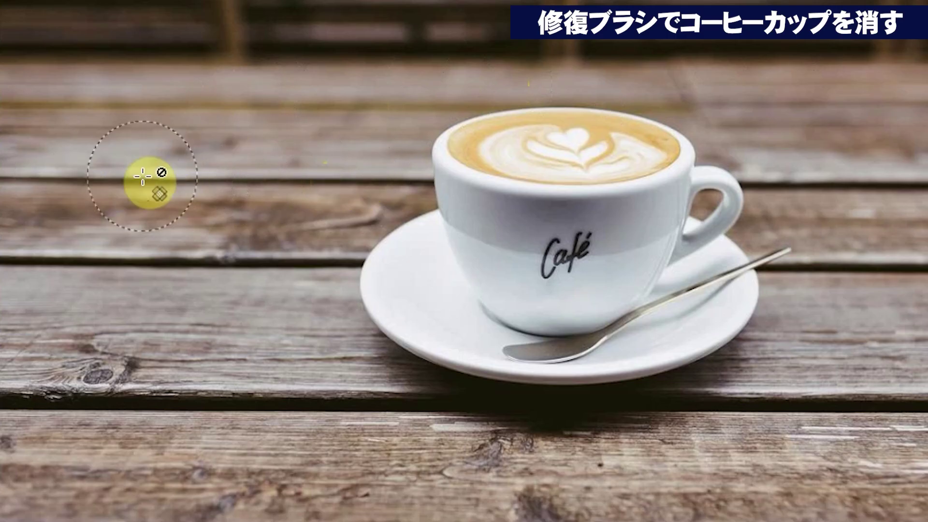
ctrl+click(171, 180)
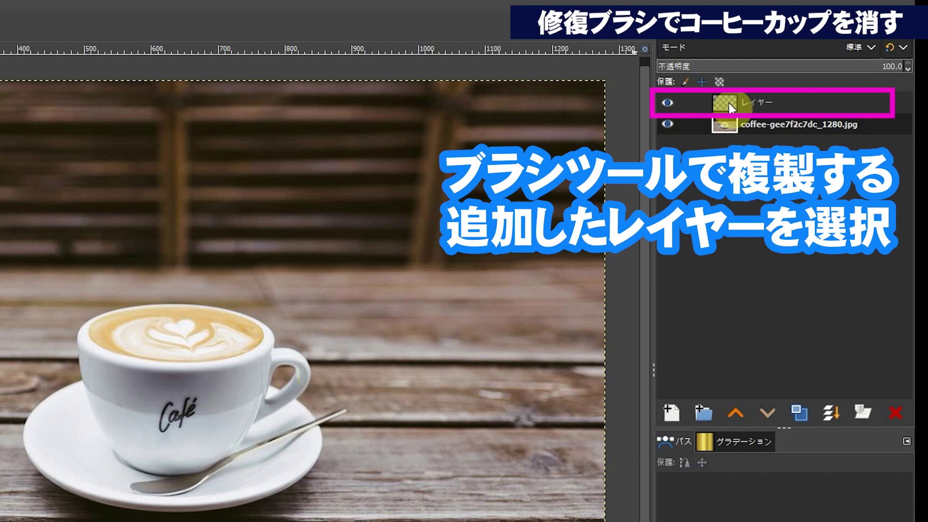
click(729, 103)
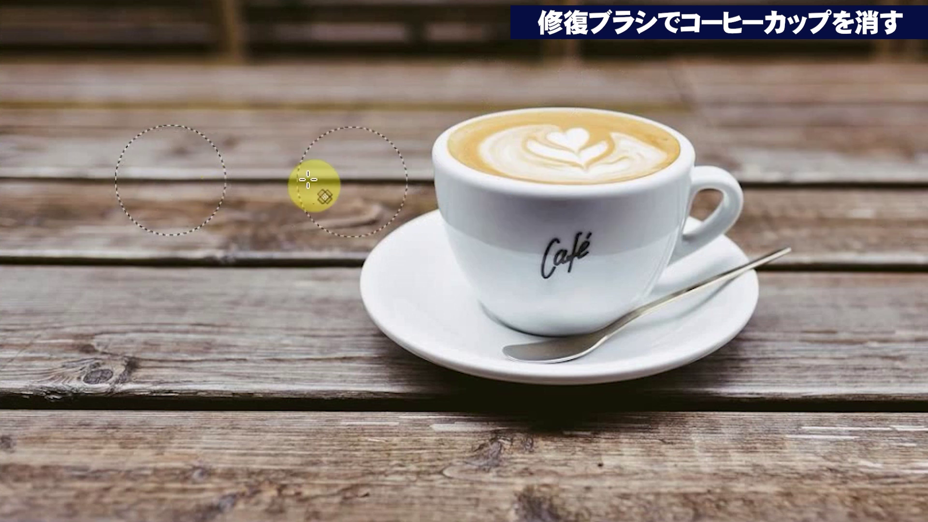
Step: Heal wood texture over the cup's left side and saucer on the new layer
click(423, 182)
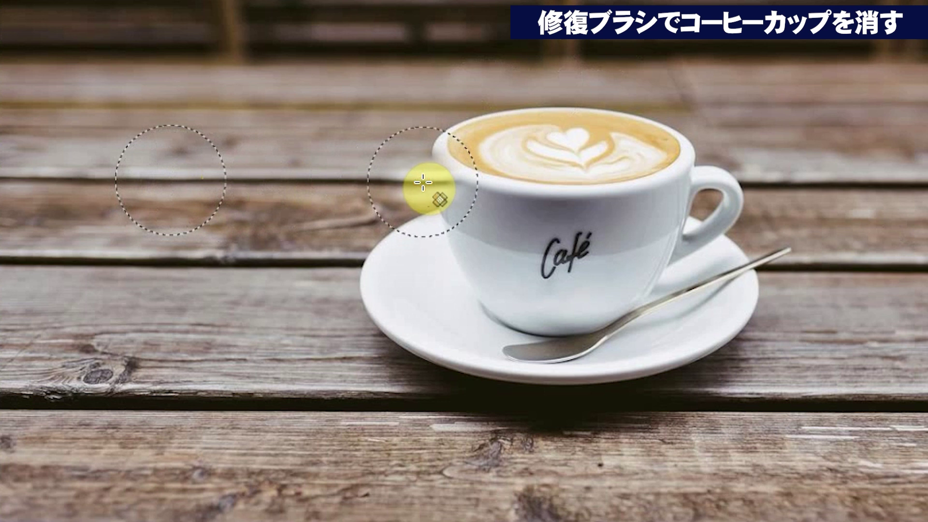
drag(423, 182, 417, 187)
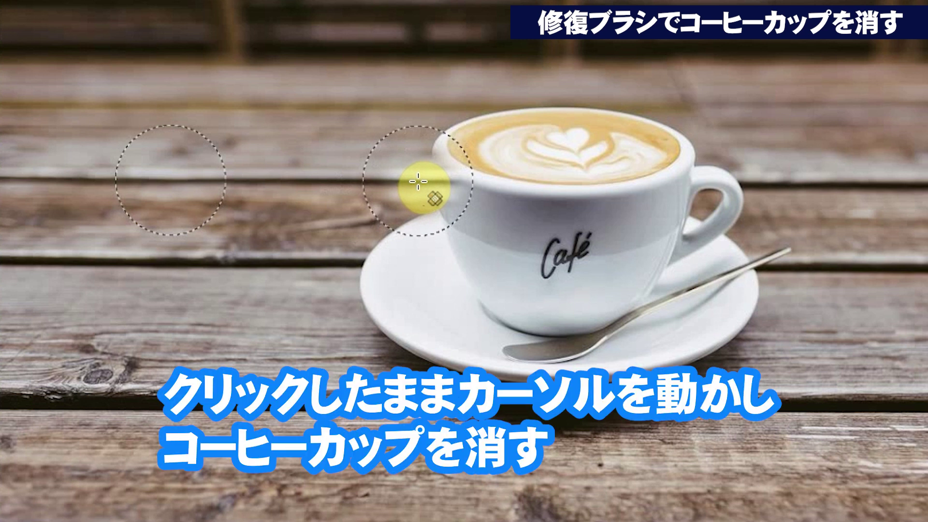
mouse_move(418, 182)
mouse_down()
mouse_move(404, 259)
mouse_move(415, 310)
mouse_move(349, 261)
mouse_move(435, 353)
mouse_move(441, 300)
mouse_move(458, 372)
mouse_move(456, 172)
mouse_move(440, 180)
mouse_move(477, 135)
mouse_move(478, 172)
mouse_move(497, 130)
mouse_move(491, 228)
mouse_move(501, 392)
mouse_move(527, 284)
mouse_move(536, 101)
mouse_move(528, 263)
mouse_up()
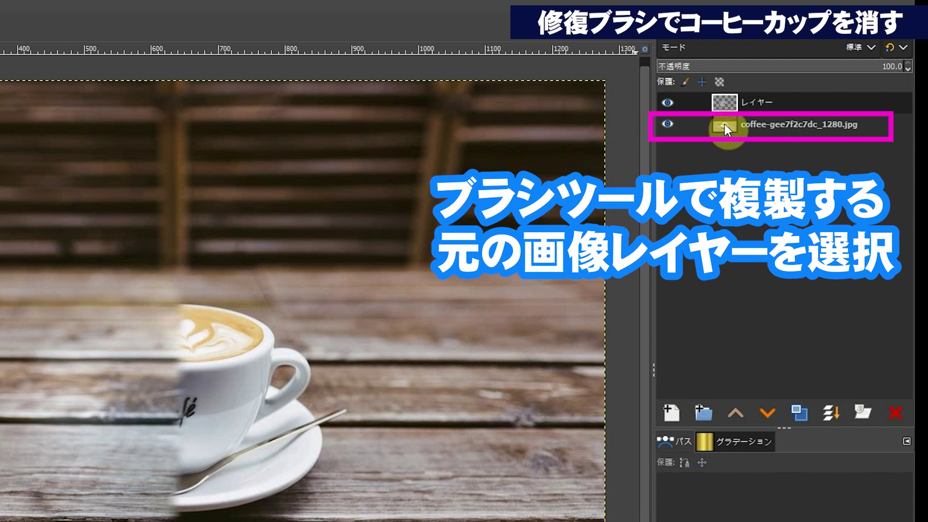
click(723, 124)
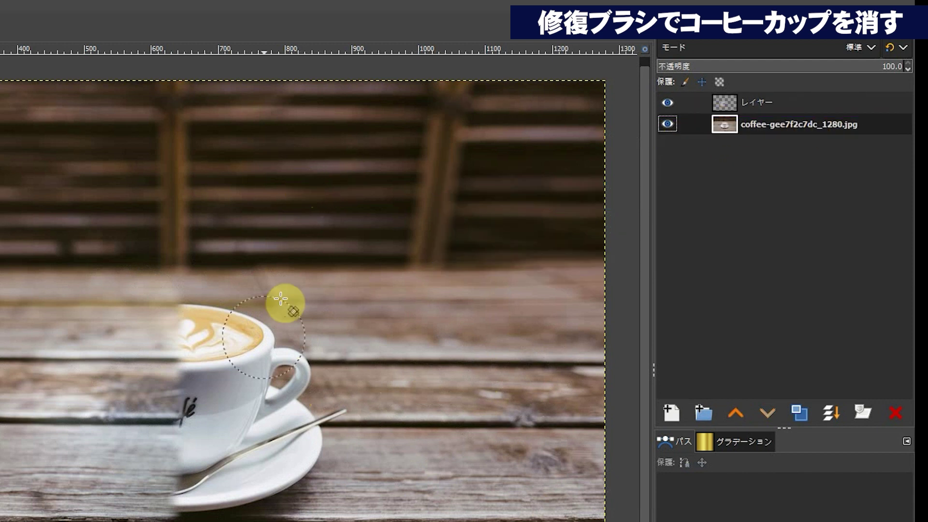
Step: Sample wood right of the cup and heal away the cup handle and body
ctrl+click(455, 363)
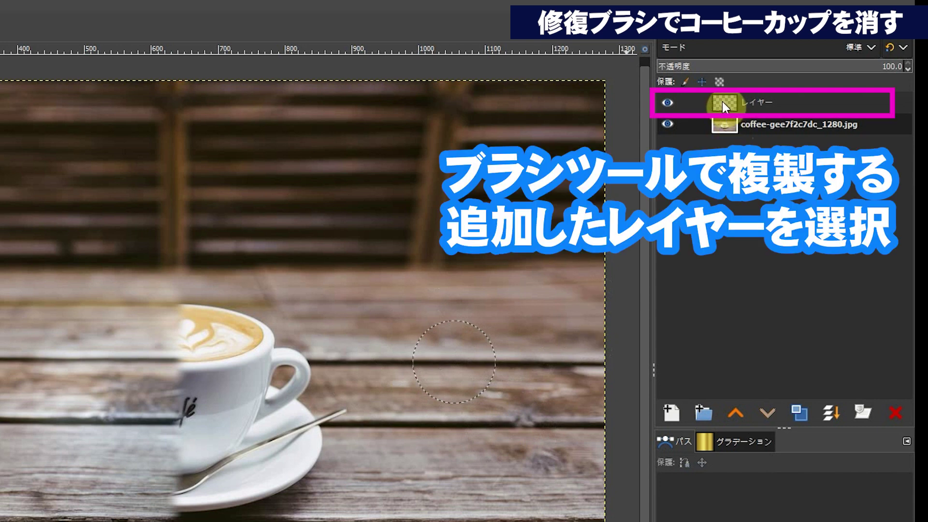
click(723, 102)
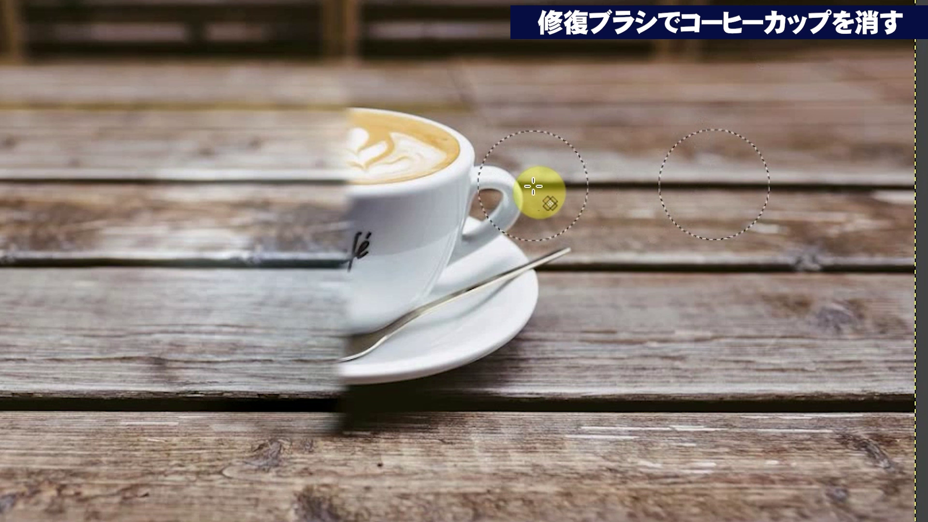
click(533, 186)
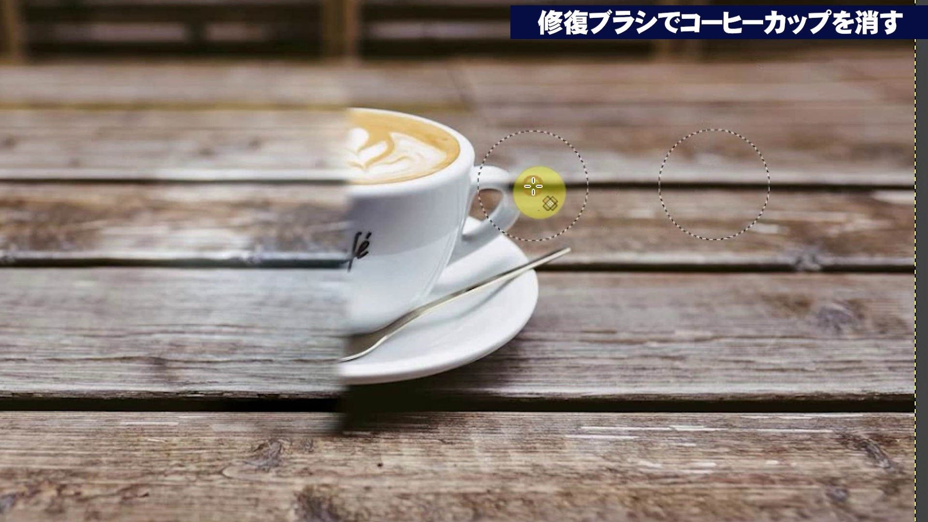
click(533, 185)
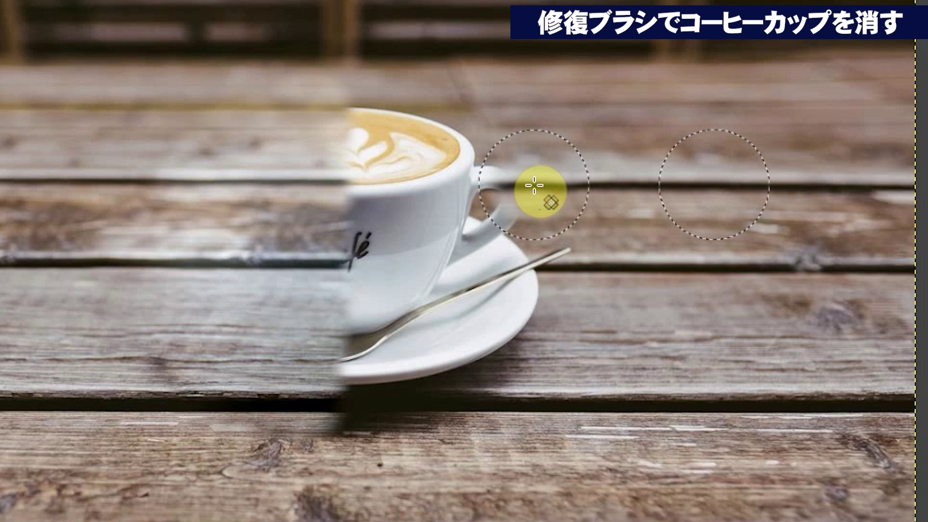
mouse_move(534, 185)
mouse_down()
mouse_move(498, 235)
mouse_move(501, 361)
mouse_move(451, 353)
mouse_move(474, 276)
mouse_move(443, 275)
mouse_move(427, 183)
mouse_move(378, 124)
mouse_move(383, 296)
mouse_move(408, 332)
mouse_move(392, 383)
mouse_move(374, 378)
mouse_up()
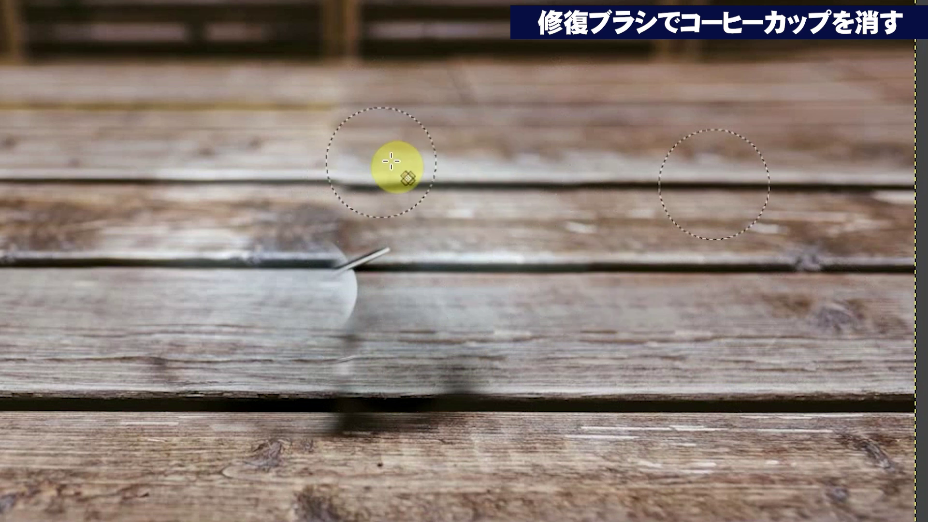
Step: Smooth the upper plank crack with healed wood texture
drag(359, 171, 420, 184)
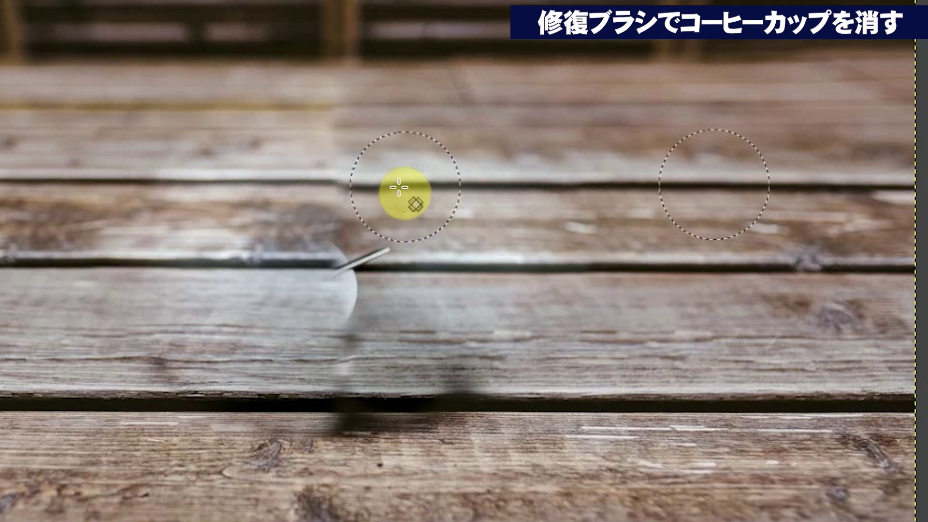
mouse_move(420, 184)
mouse_down()
mouse_move(343, 187)
mouse_move(354, 266)
mouse_move(342, 295)
mouse_move(368, 325)
mouse_move(348, 404)
mouse_move(456, 414)
mouse_move(474, 377)
mouse_move(499, 356)
mouse_move(446, 340)
mouse_up()
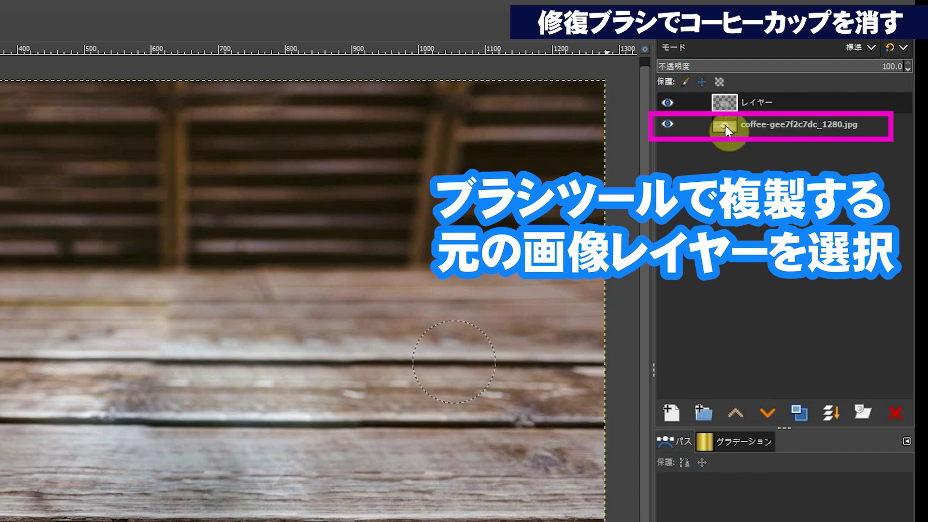
click(725, 126)
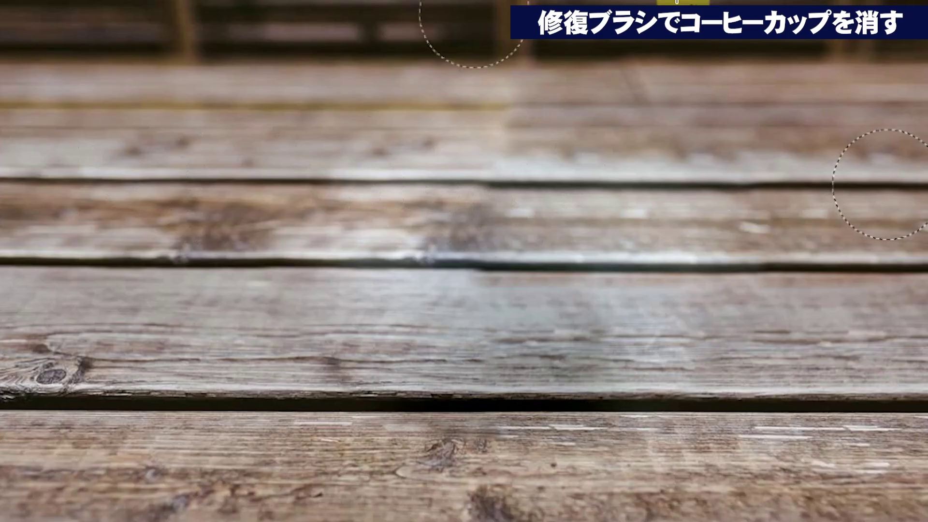
Step: Resample the planks and touch up the leftover spots across the central tabletop
click(72, 75)
click(268, 239)
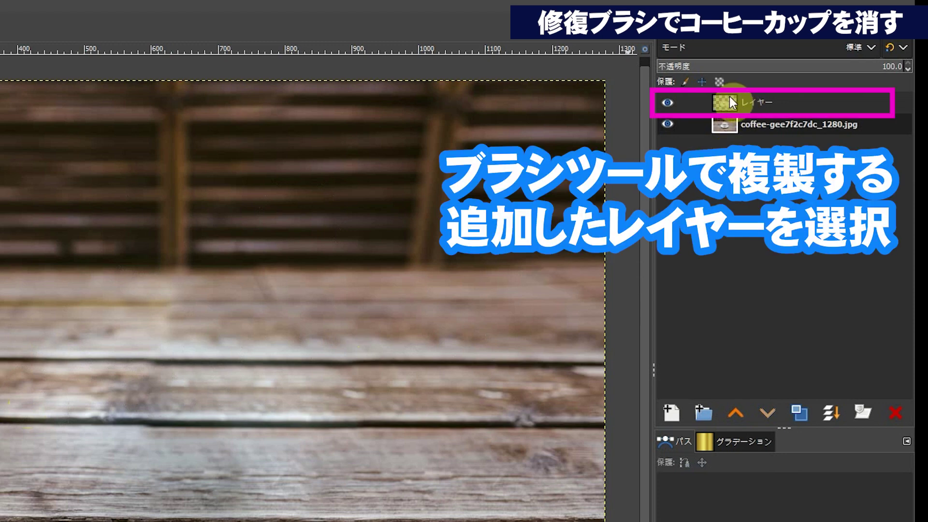
click(730, 99)
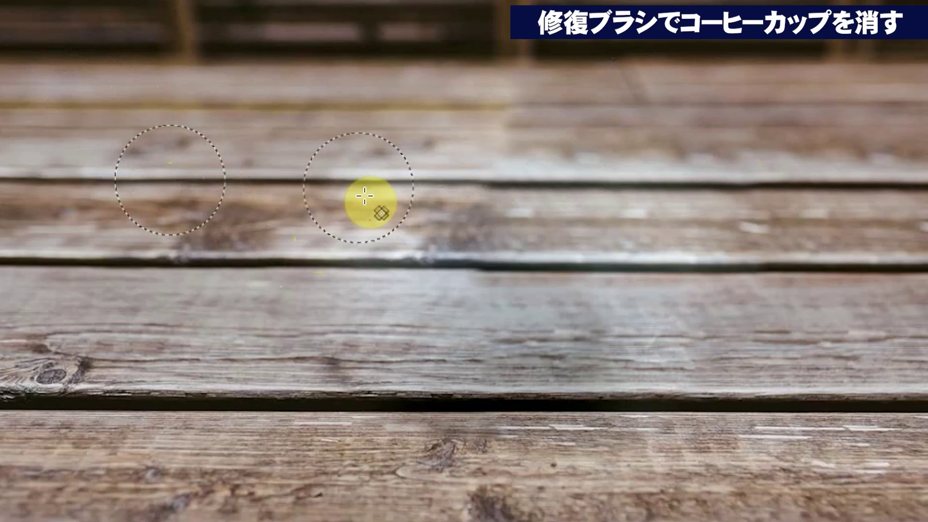
click(346, 180)
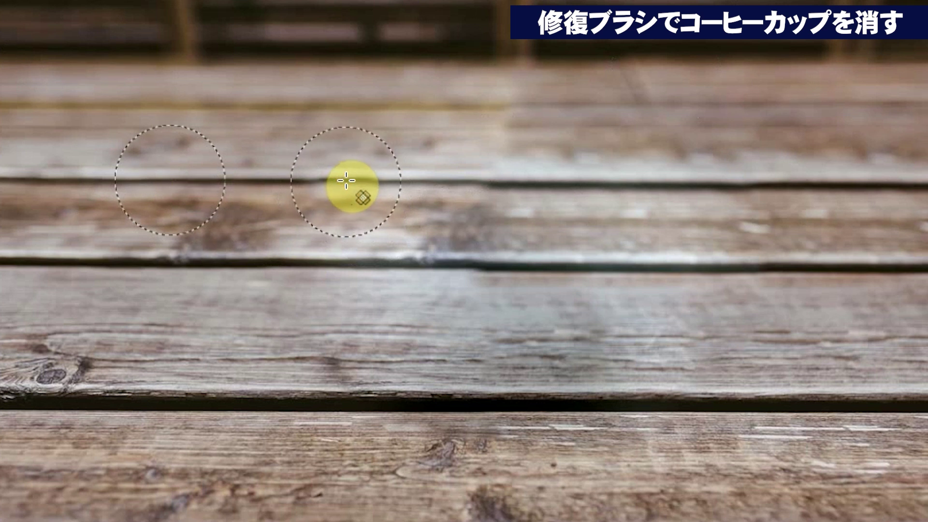
click(341, 181)
click(341, 182)
click(341, 182)
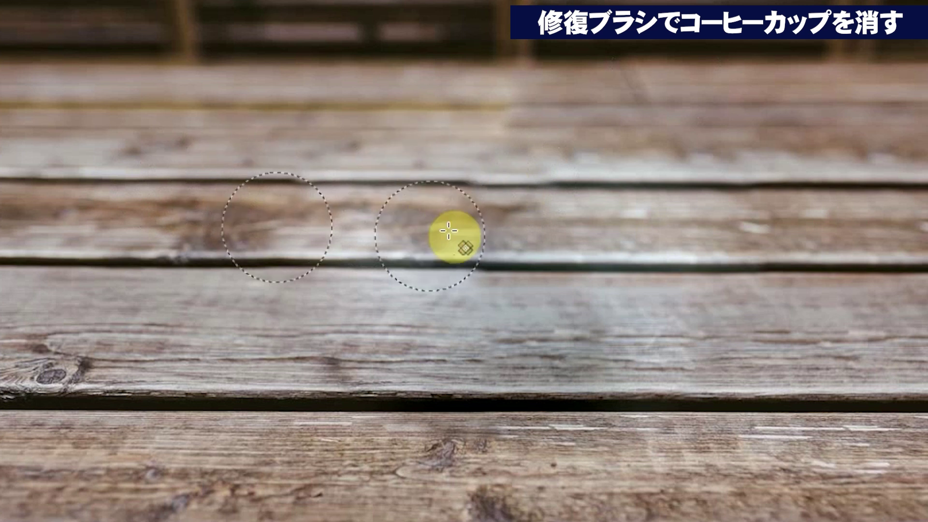
click(493, 250)
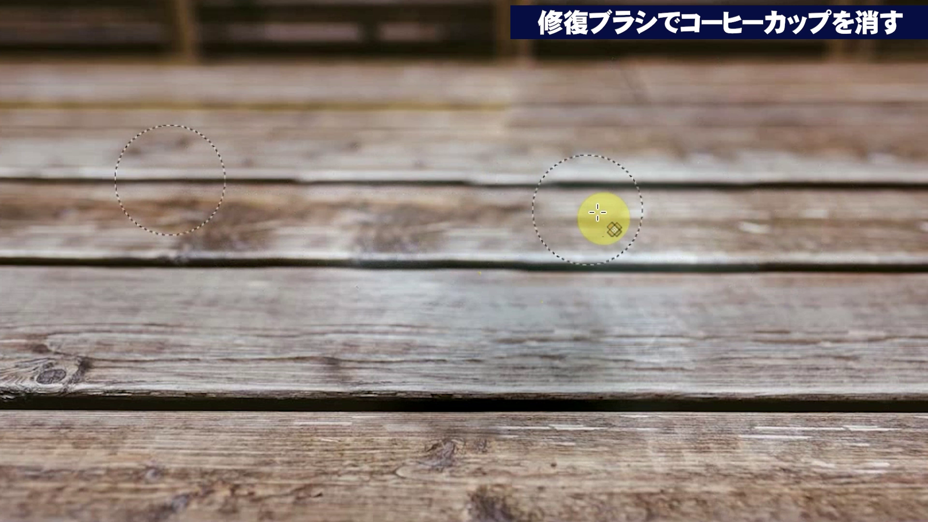
mouse_move(462, 190)
mouse_down()
mouse_move(491, 186)
mouse_move(477, 185)
mouse_up()
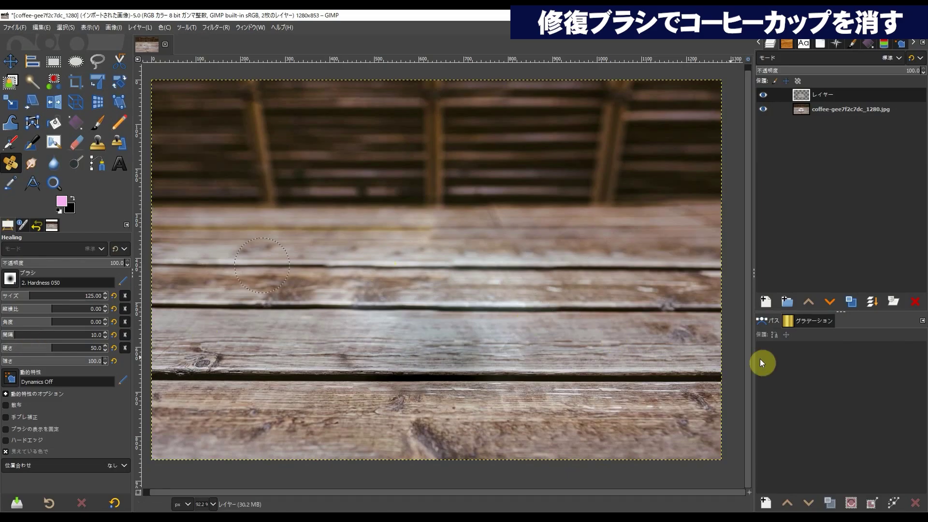
Step: Toggle the photo layer's visibility to inspect the healed patch on its own
click(10, 60)
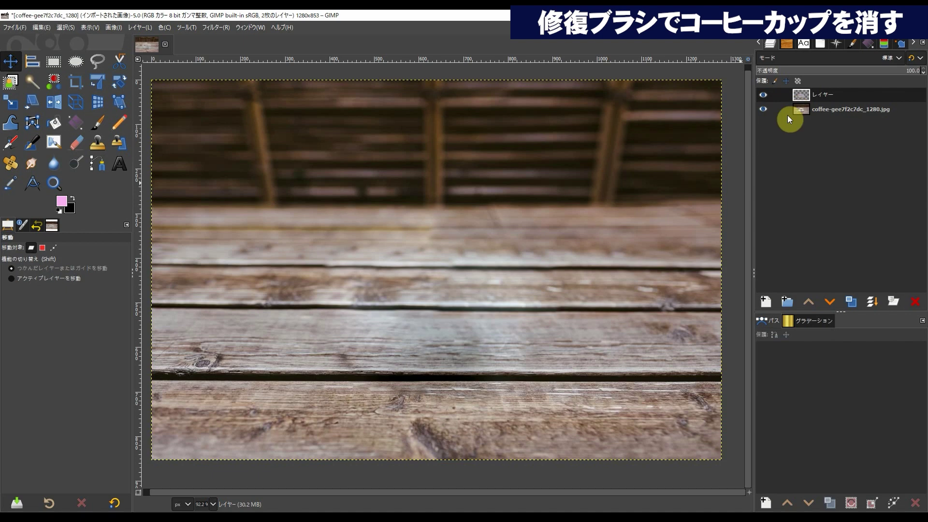
click(802, 109)
click(763, 109)
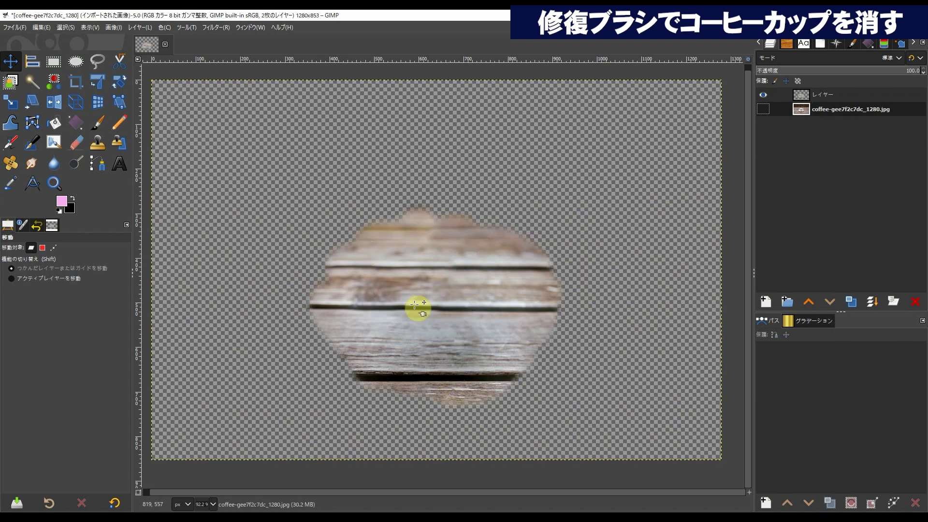
click(763, 109)
Step: Toggle the healed layer on and off to compare, leaving it hidden
click(762, 91)
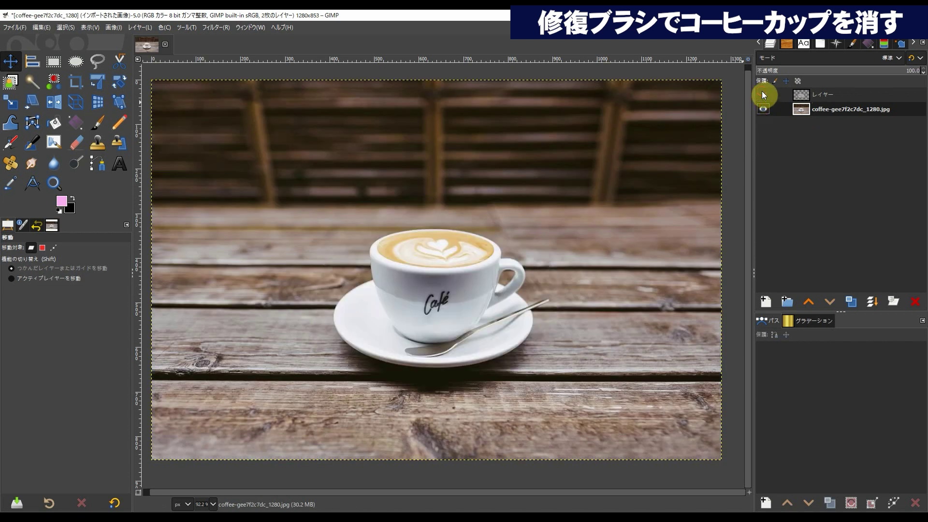
click(761, 91)
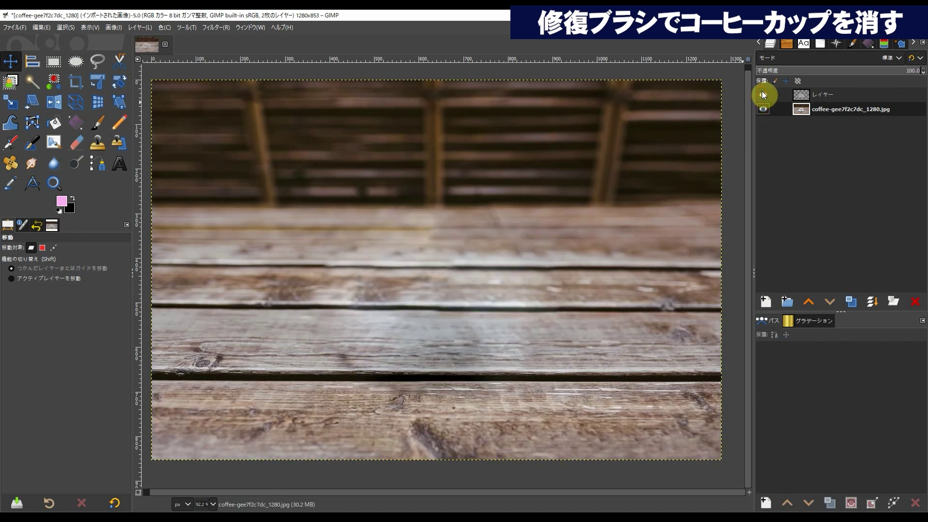
click(762, 91)
click(761, 91)
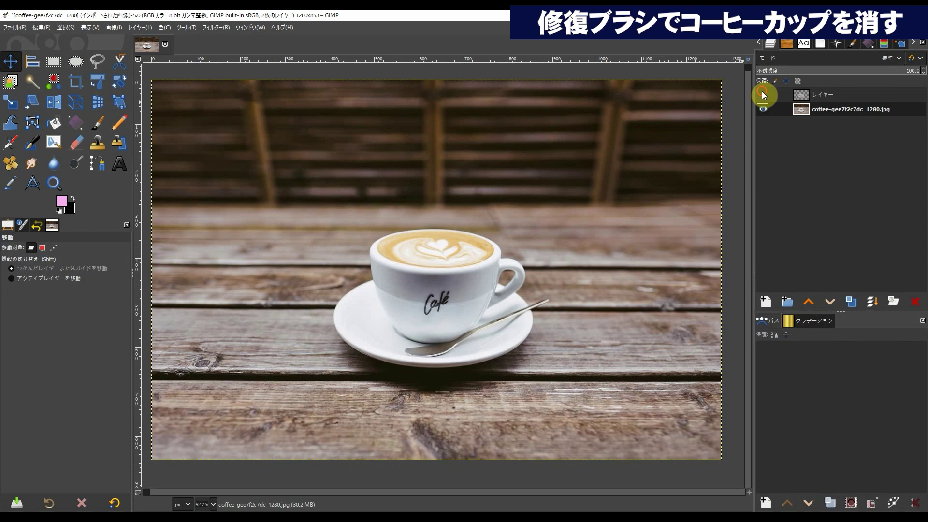
click(762, 91)
click(762, 90)
click(761, 91)
click(762, 90)
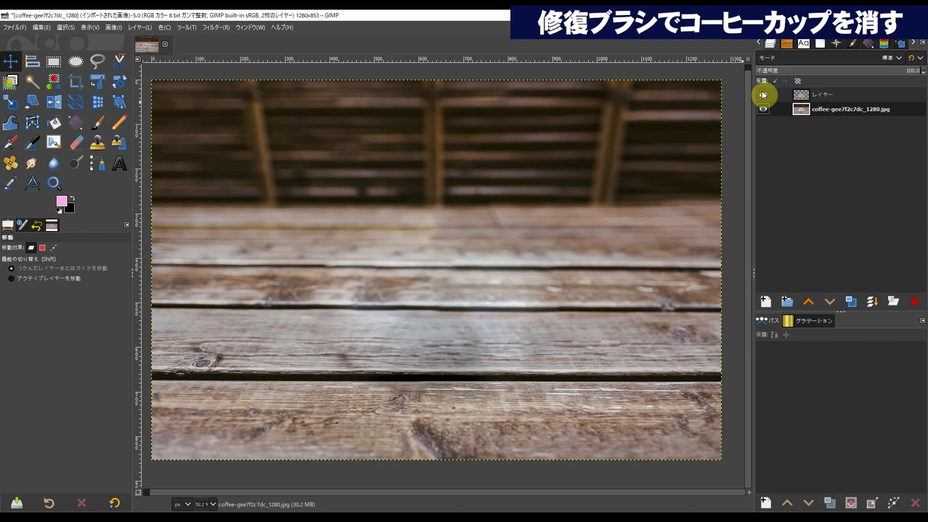
click(762, 91)
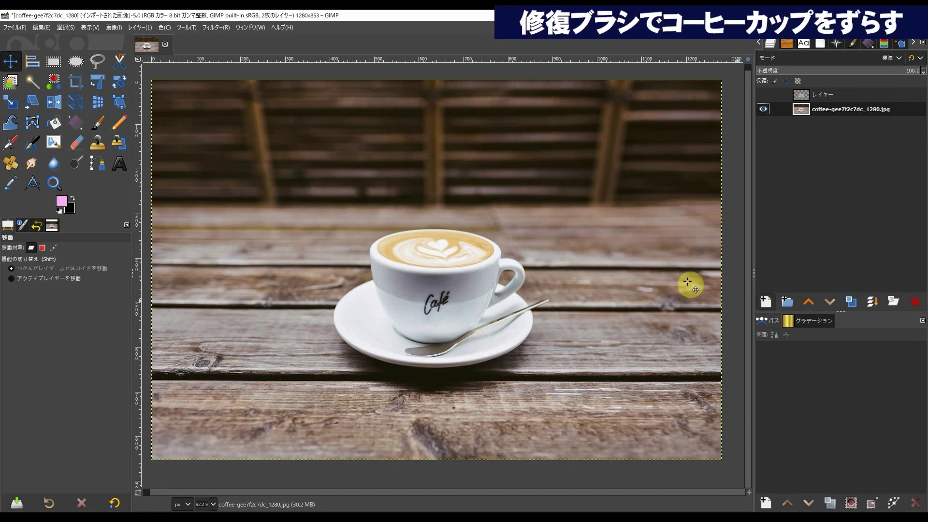
Step: Add transparent layer レイヤー #1 above the photo and reselect the photo layer
click(764, 301)
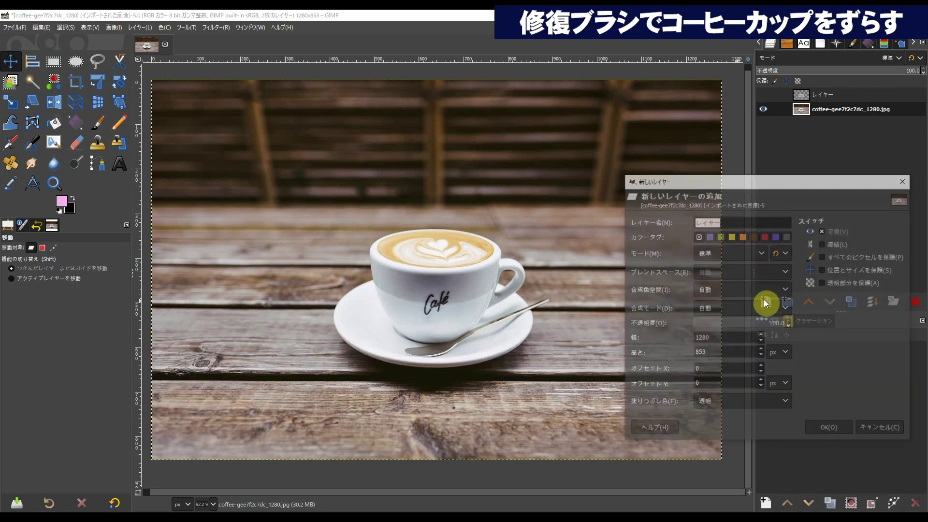
click(819, 431)
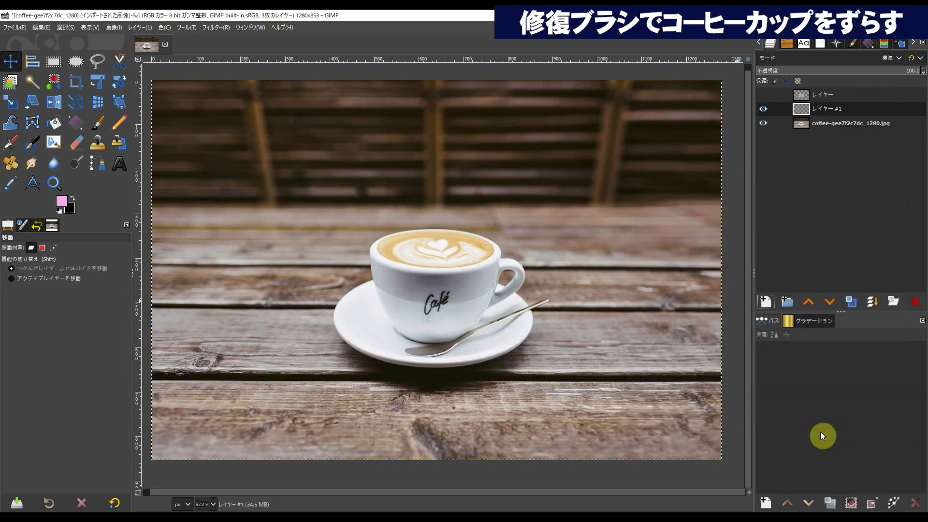
click(796, 124)
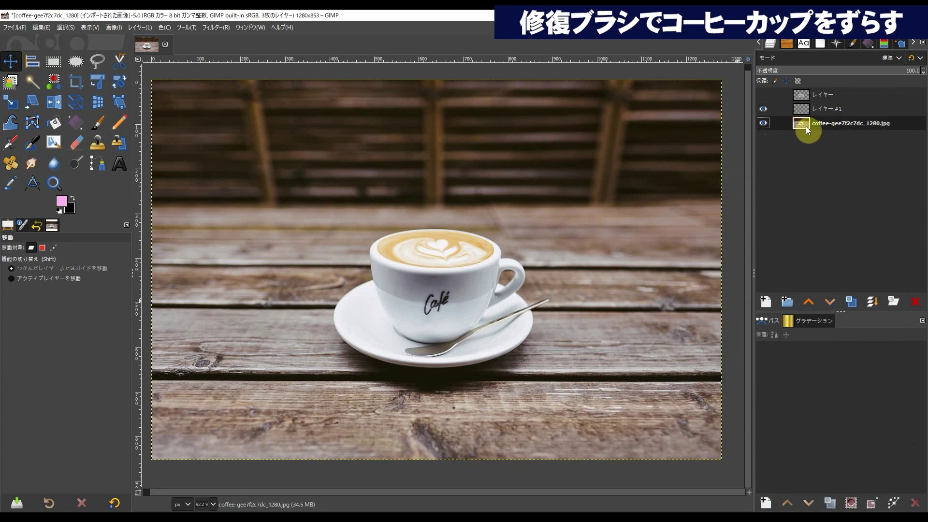
Step: Sample the photo and heal a right-shifted copy of the cup and saucer onto レイヤー #1
click(14, 169)
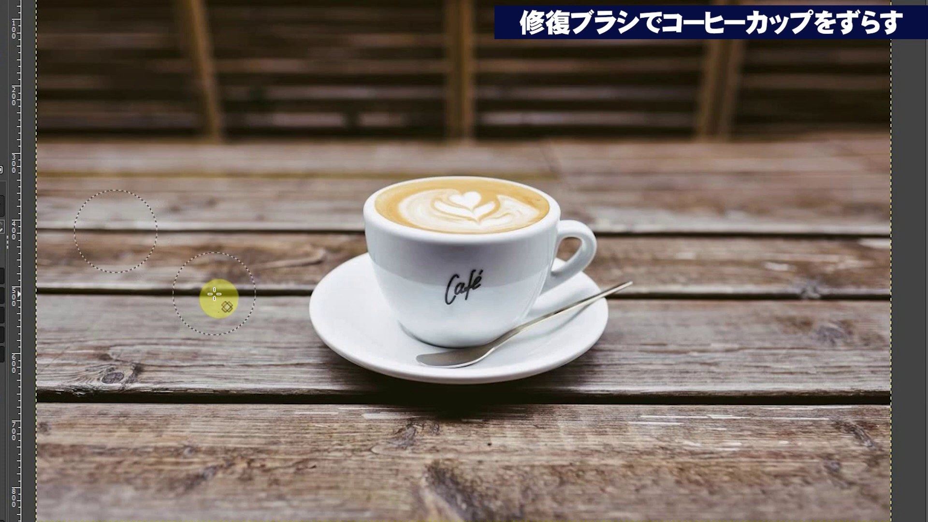
ctrl+click(169, 219)
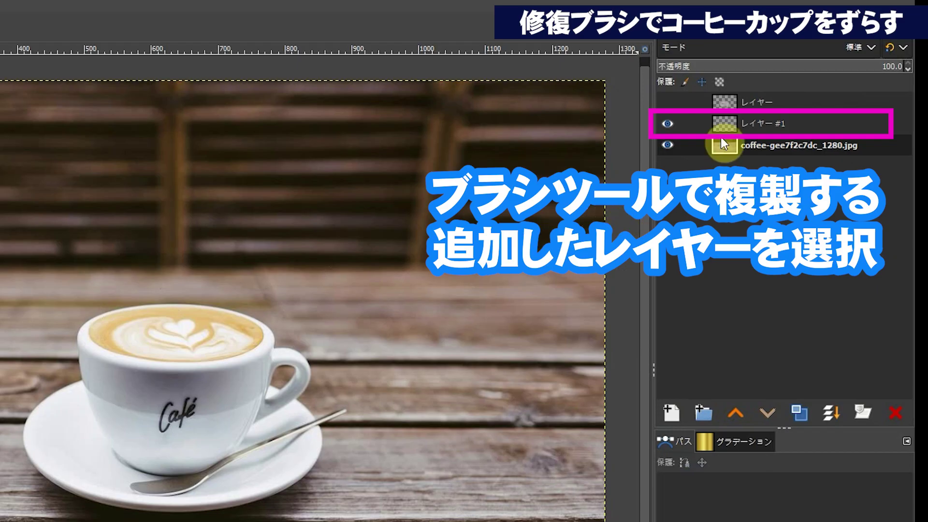
click(728, 128)
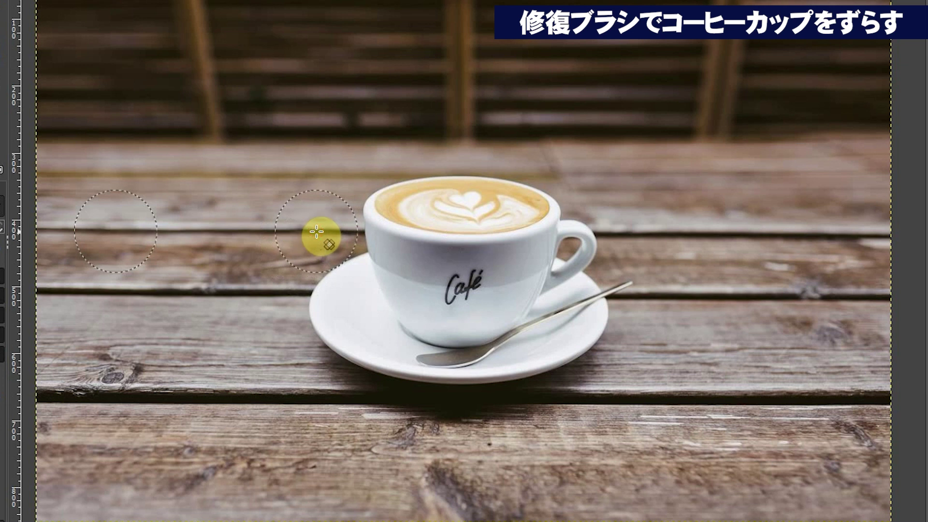
mouse_move(314, 232)
mouse_down()
mouse_move(340, 333)
mouse_move(369, 350)
mouse_move(372, 197)
mouse_move(404, 234)
mouse_move(385, 415)
mouse_move(394, 422)
mouse_move(425, 375)
mouse_move(435, 332)
mouse_move(441, 178)
mouse_move(439, 202)
mouse_move(486, 191)
mouse_move(538, 216)
mouse_move(466, 314)
mouse_move(482, 425)
mouse_move(547, 360)
mouse_move(570, 384)
mouse_move(528, 367)
mouse_move(543, 269)
mouse_move(576, 290)
mouse_move(585, 225)
mouse_move(615, 199)
mouse_move(659, 240)
mouse_move(647, 234)
mouse_move(613, 369)
mouse_move(515, 375)
mouse_move(731, 358)
mouse_move(714, 275)
mouse_move(715, 197)
mouse_move(689, 173)
mouse_move(721, 208)
mouse_move(720, 197)
mouse_move(746, 199)
mouse_move(726, 325)
mouse_move(758, 232)
mouse_move(802, 261)
mouse_move(793, 265)
mouse_move(769, 211)
mouse_move(828, 296)
mouse_move(814, 369)
mouse_move(820, 342)
mouse_move(811, 352)
mouse_up()
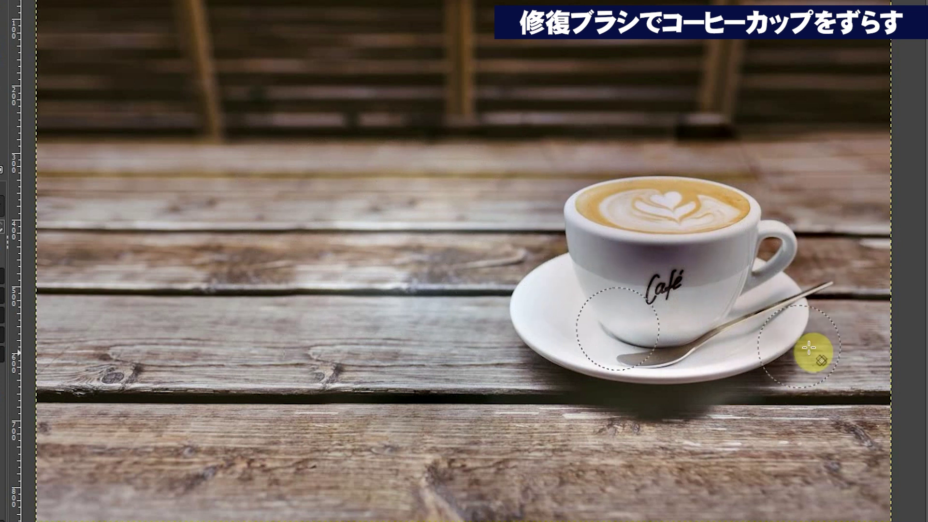
mouse_move(726, 414)
mouse_down()
mouse_move(642, 423)
mouse_move(777, 419)
mouse_move(619, 439)
mouse_move(542, 431)
mouse_up()
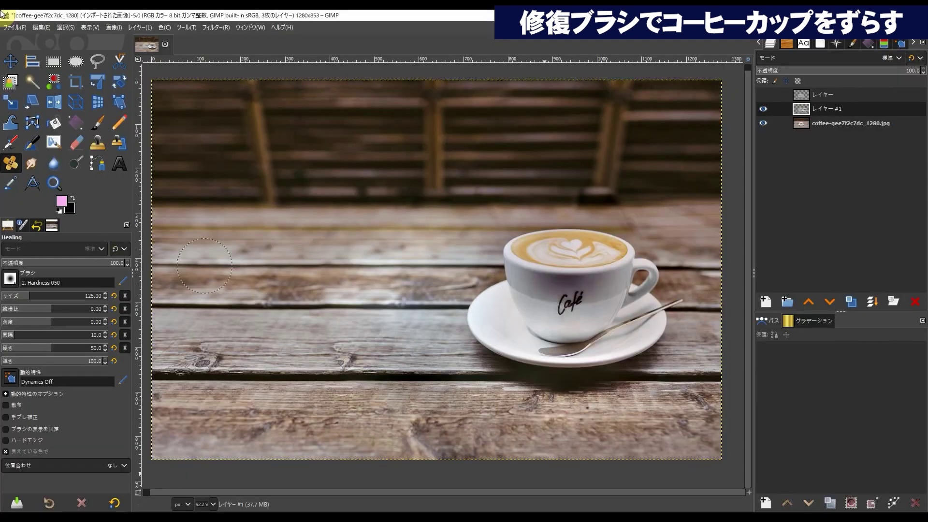
click(764, 108)
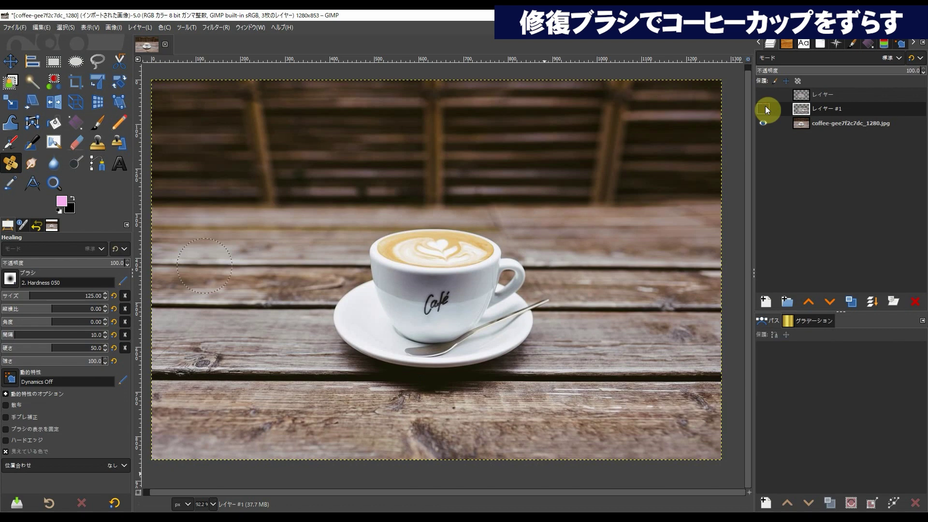
click(763, 109)
click(764, 106)
click(765, 106)
click(764, 107)
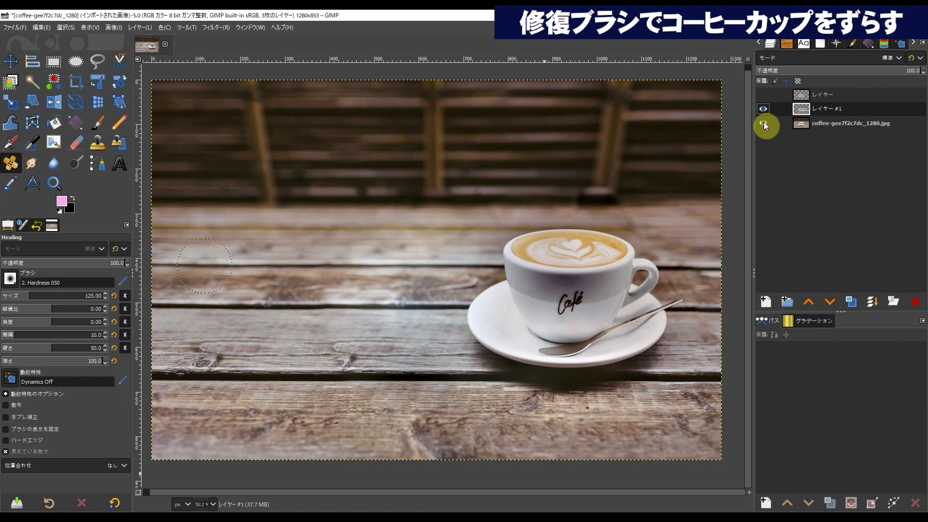
click(764, 123)
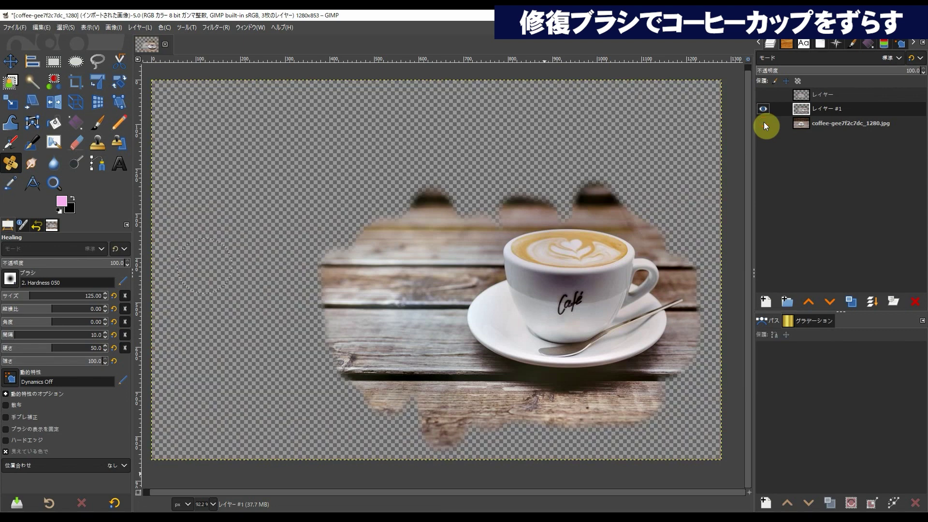
click(764, 123)
click(764, 109)
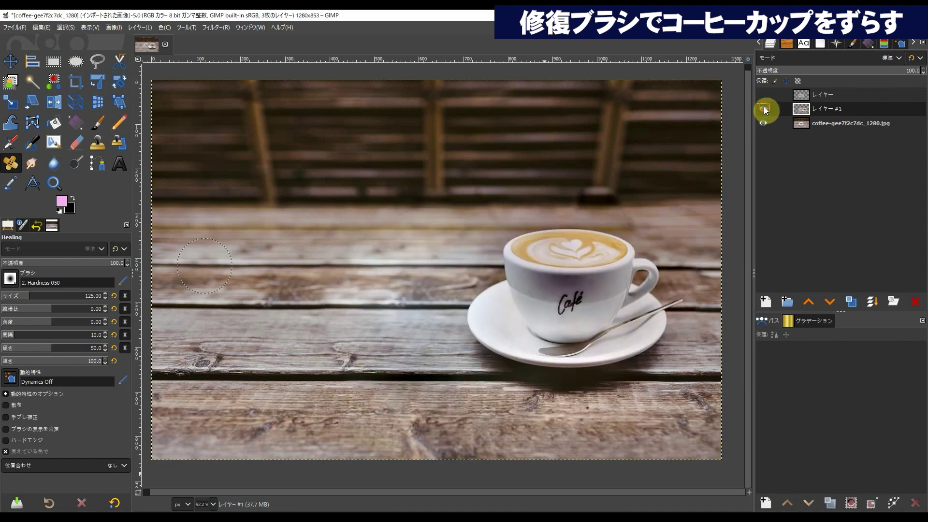
click(763, 109)
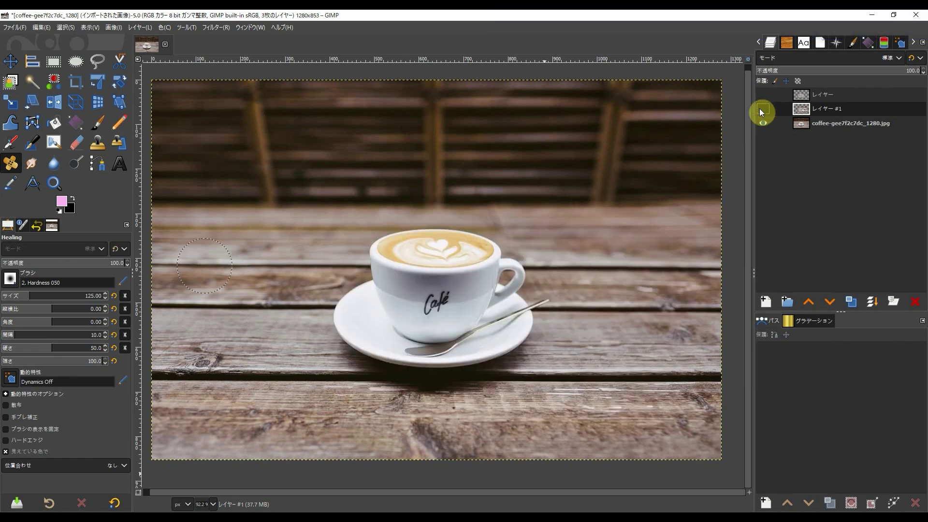
click(763, 94)
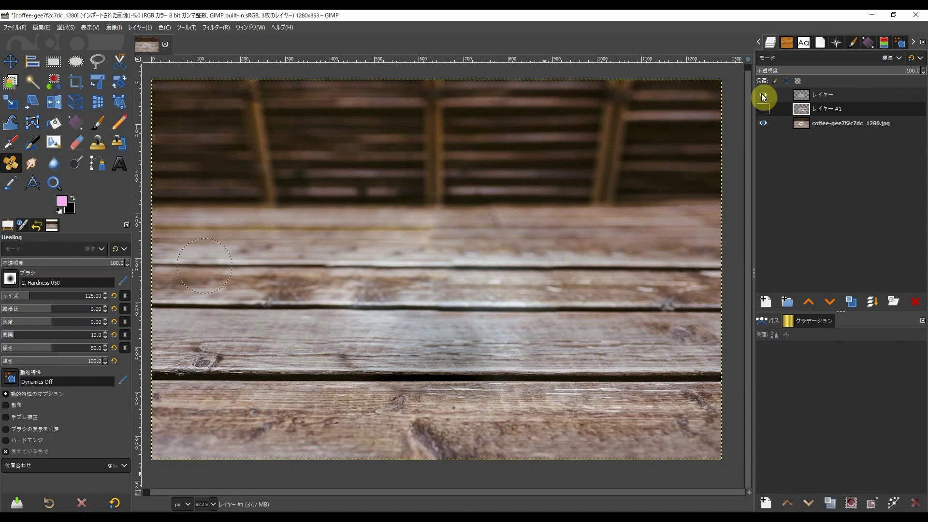
click(763, 95)
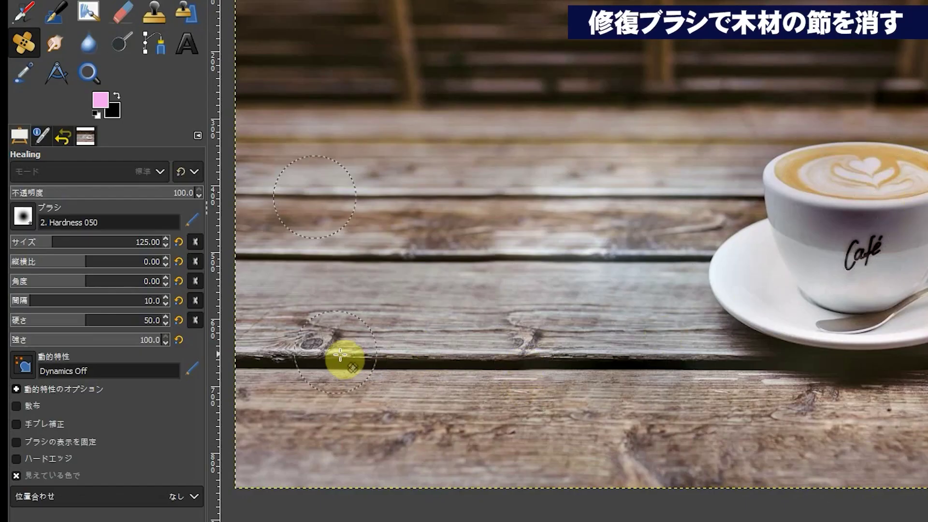
Step: Partly heal the lower-plank knot, shrink the brush to 46 and zoom into the knotted planks
mouse_move(346, 347)
mouse_down()
mouse_move(307, 346)
mouse_move(308, 337)
mouse_up()
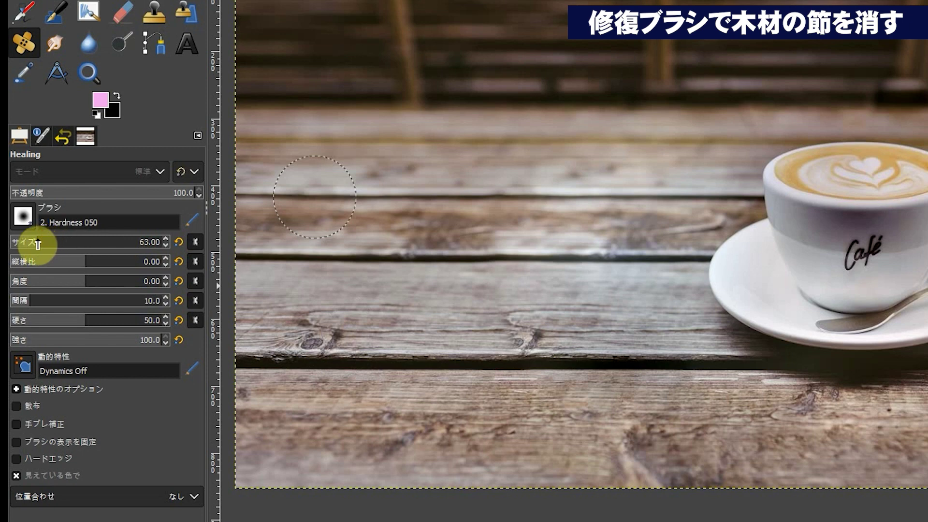
drag(34, 244, 30, 244)
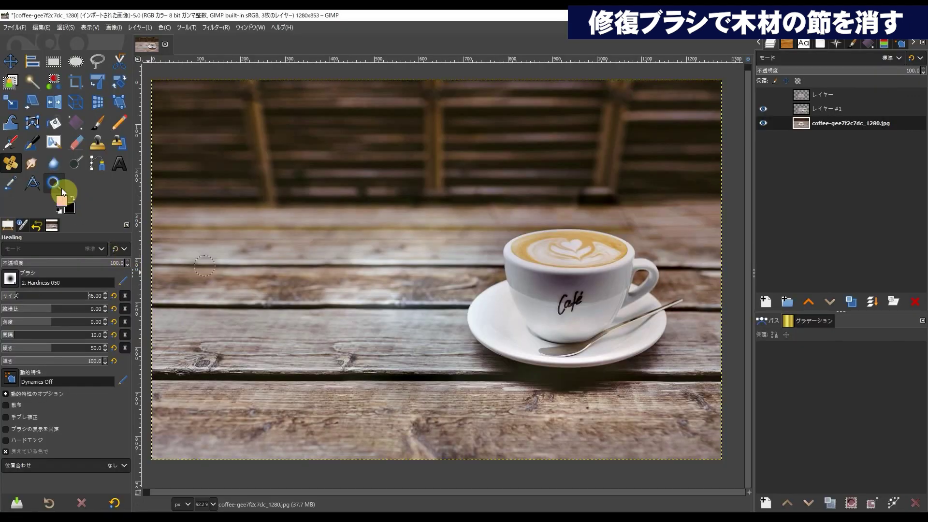
click(61, 186)
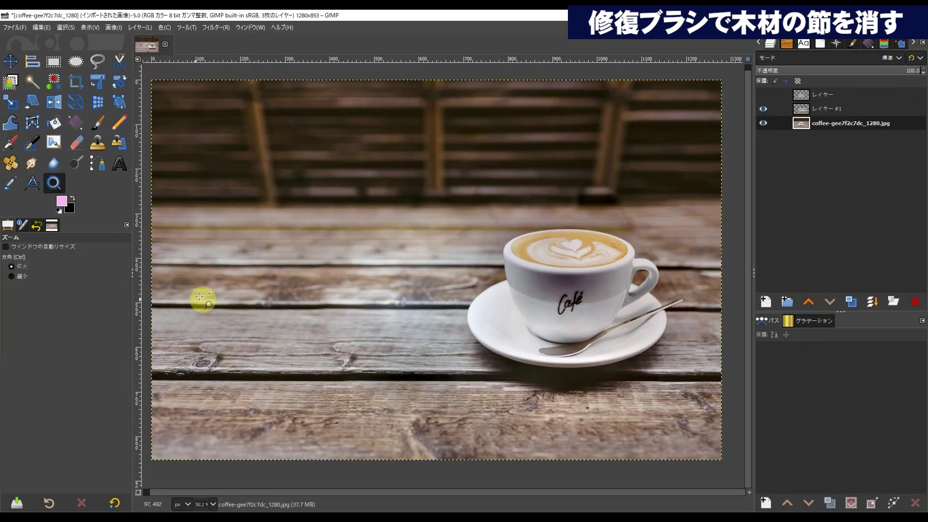
drag(149, 241, 481, 477)
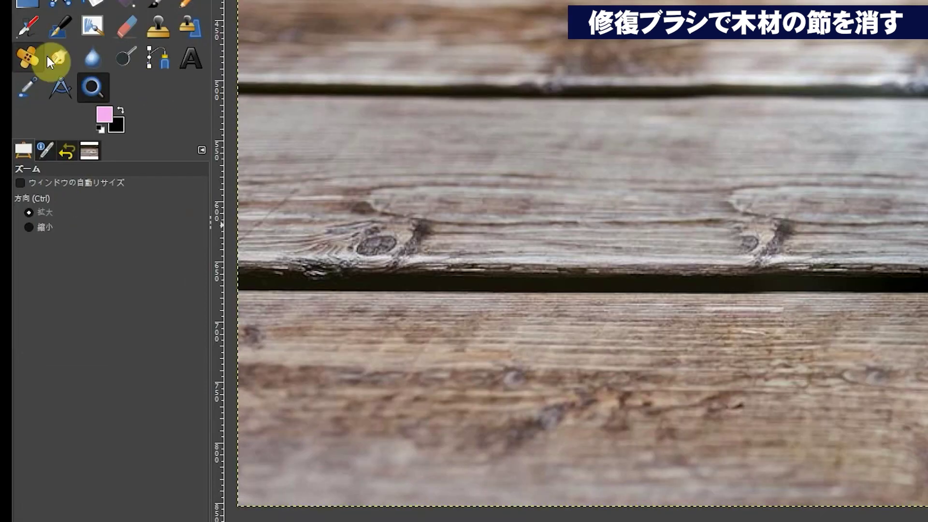
Step: Heal over the dark plank knot at close zoom and start adding a new layer
click(11, 163)
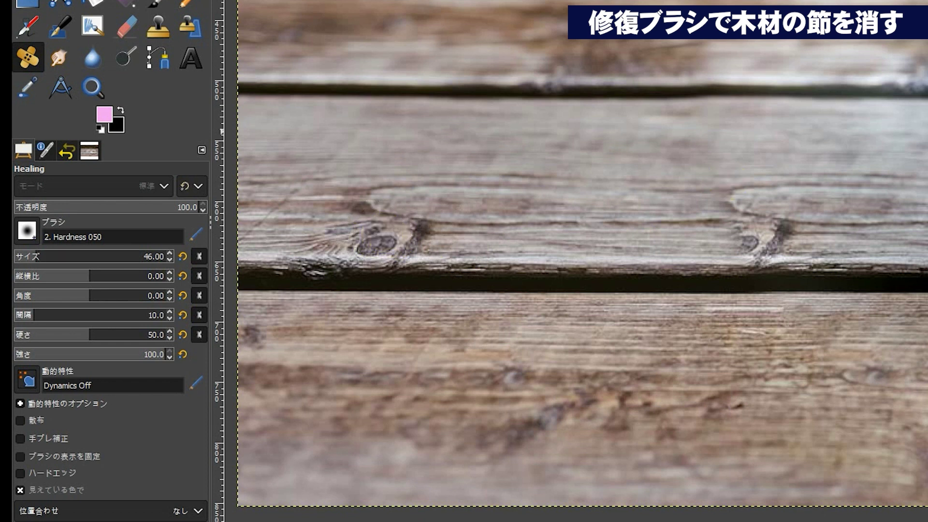
mouse_move(622, 165)
mouse_down()
mouse_move(582, 190)
mouse_move(603, 200)
mouse_up()
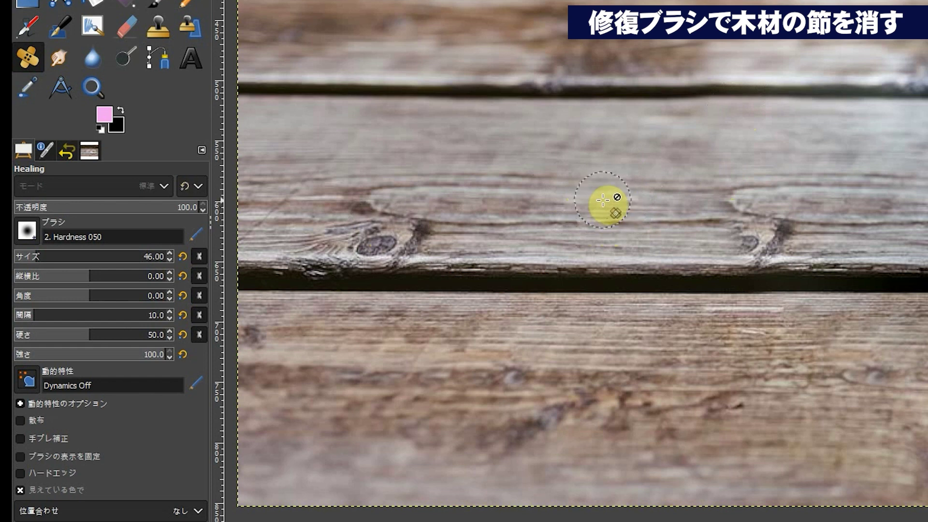
mouse_move(603, 200)
mouse_down()
mouse_move(367, 244)
mouse_move(375, 240)
mouse_up()
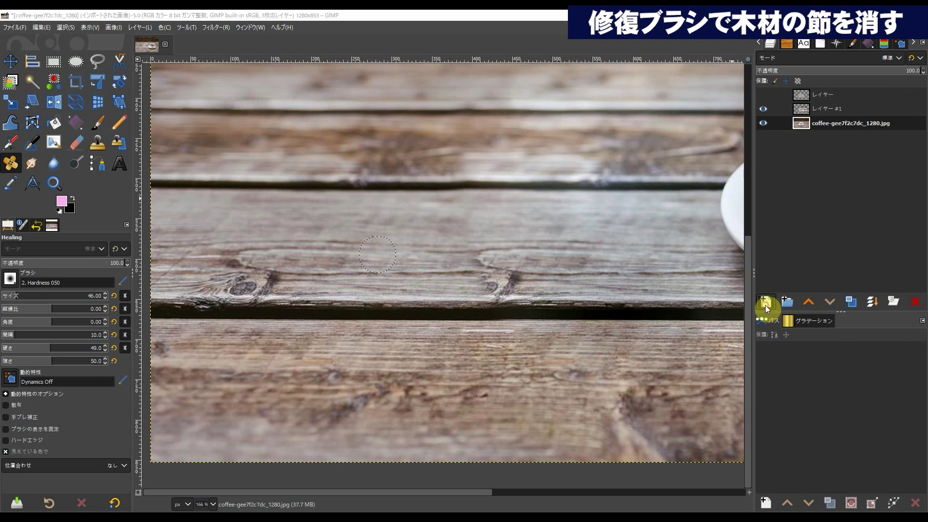
click(766, 305)
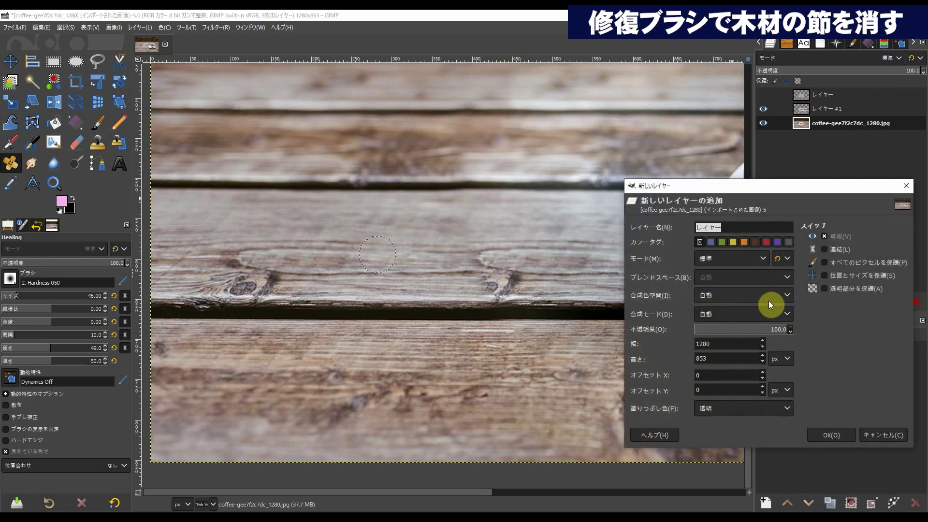
Step: Add empty layer レイヤー #2, lower brush hardness and force, and heal the middle-plank knot
click(827, 438)
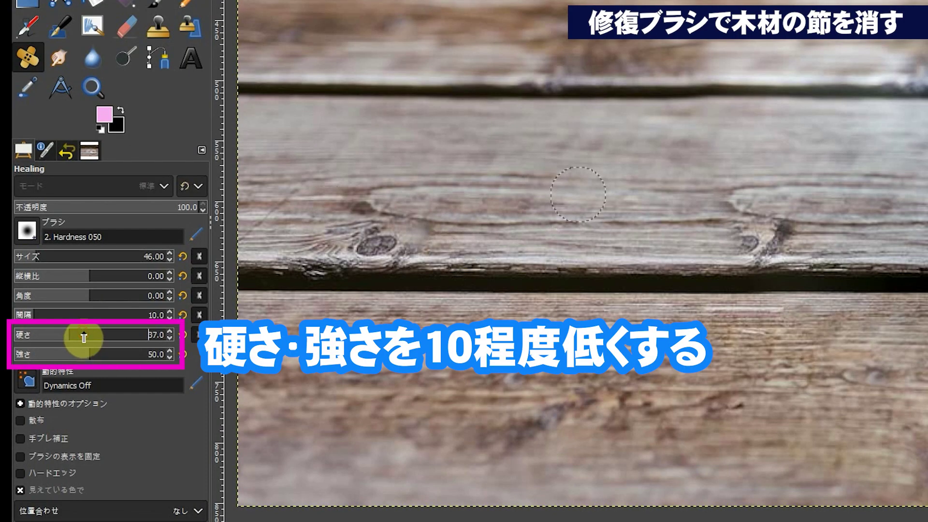
mouse_move(83, 337)
mouse_down()
mouse_move(62, 336)
mouse_move(61, 357)
mouse_move(38, 333)
mouse_move(46, 355)
mouse_move(37, 356)
mouse_up()
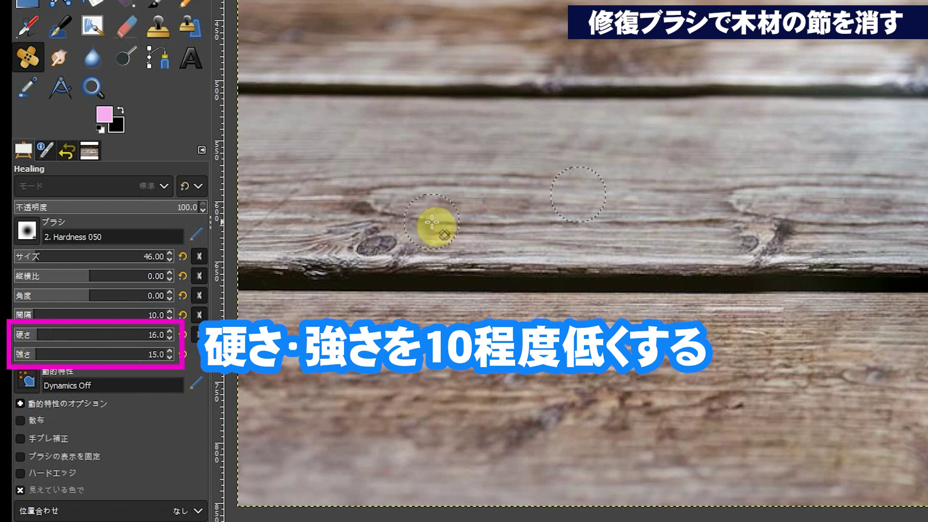
click(425, 236)
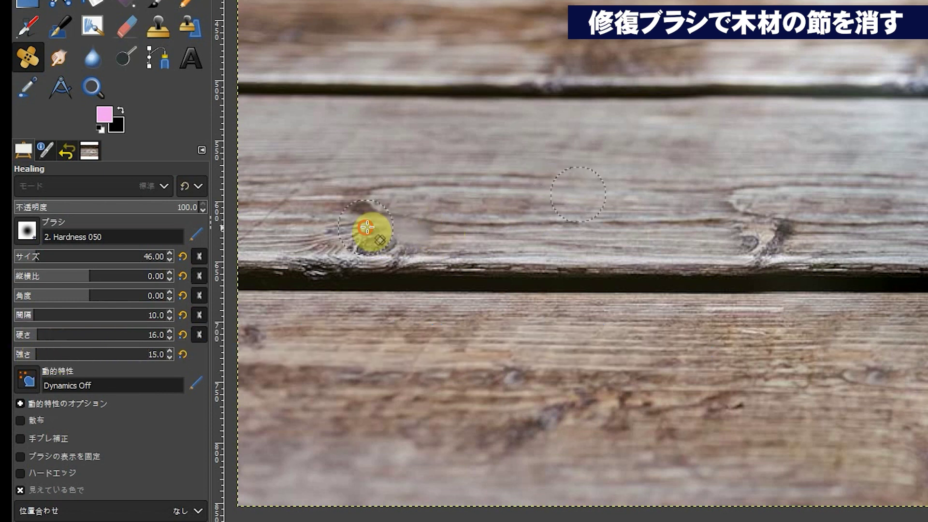
mouse_move(300, 230)
mouse_down()
mouse_move(404, 245)
mouse_move(321, 253)
mouse_move(488, 244)
mouse_move(318, 250)
mouse_move(437, 249)
mouse_move(480, 234)
mouse_move(296, 240)
mouse_move(404, 212)
mouse_move(317, 209)
mouse_move(305, 220)
mouse_move(477, 242)
mouse_move(295, 236)
mouse_move(259, 248)
mouse_move(476, 238)
mouse_move(238, 232)
mouse_move(491, 244)
mouse_move(287, 233)
mouse_move(503, 232)
mouse_move(598, 244)
mouse_up()
drag(390, 290, 656, 218)
Step: Switch to the original photo layer, then make レイヤー #2 active again
click(796, 139)
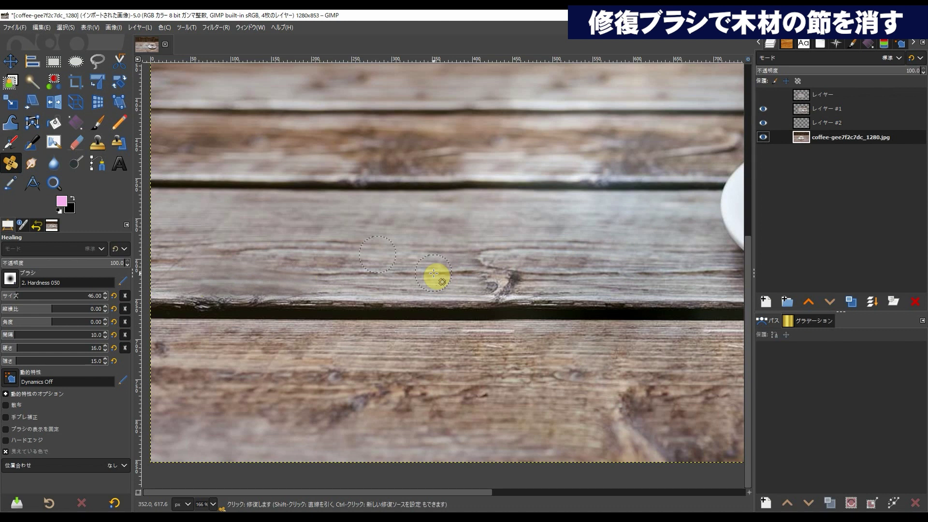
click(786, 178)
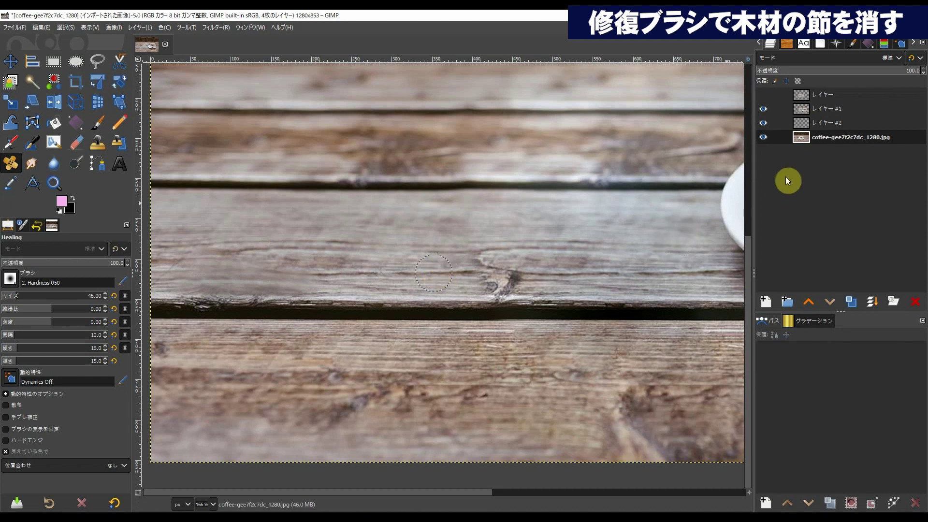
click(807, 122)
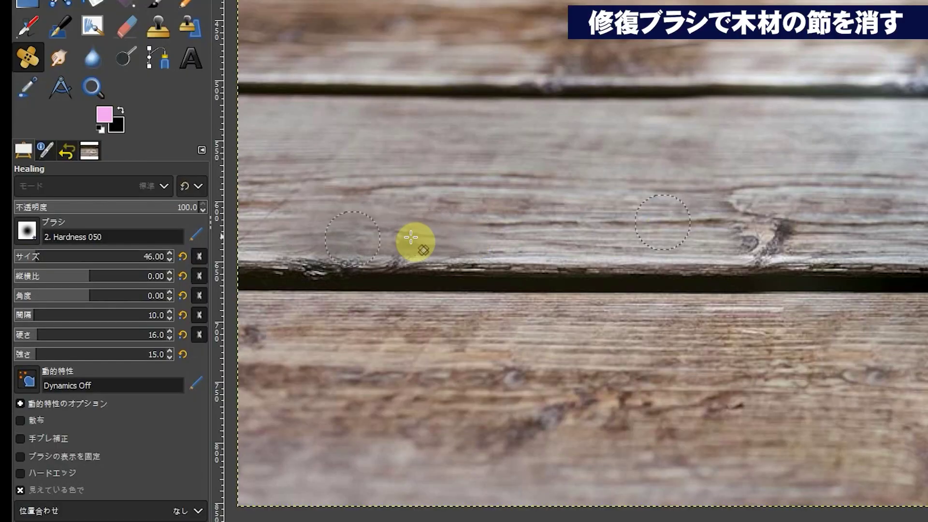
click(201, 276)
Step: Heal across the middle plank and toggle undo/redo to compare the knot before and after
mouse_move(520, 231)
mouse_down()
mouse_move(466, 239)
mouse_move(335, 213)
mouse_move(415, 229)
mouse_move(338, 243)
mouse_move(486, 234)
mouse_move(549, 248)
mouse_up()
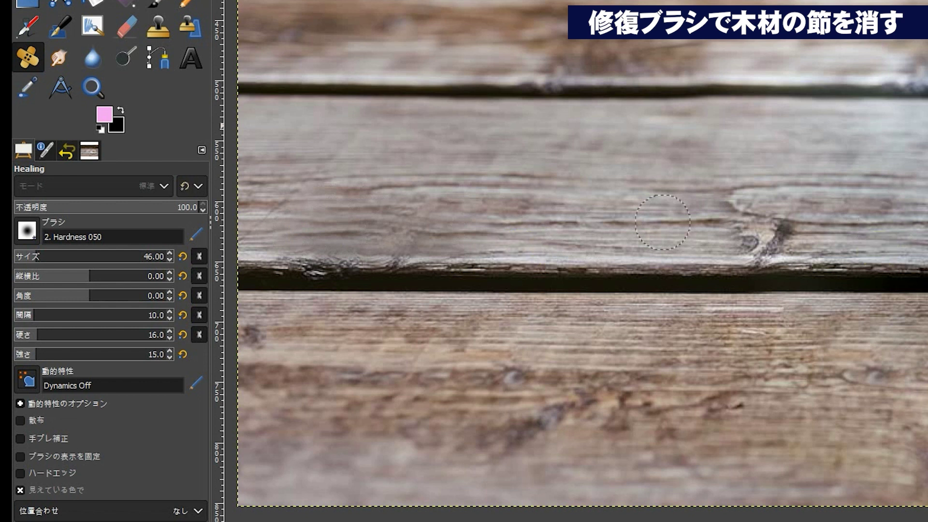
key(ctrl+z)
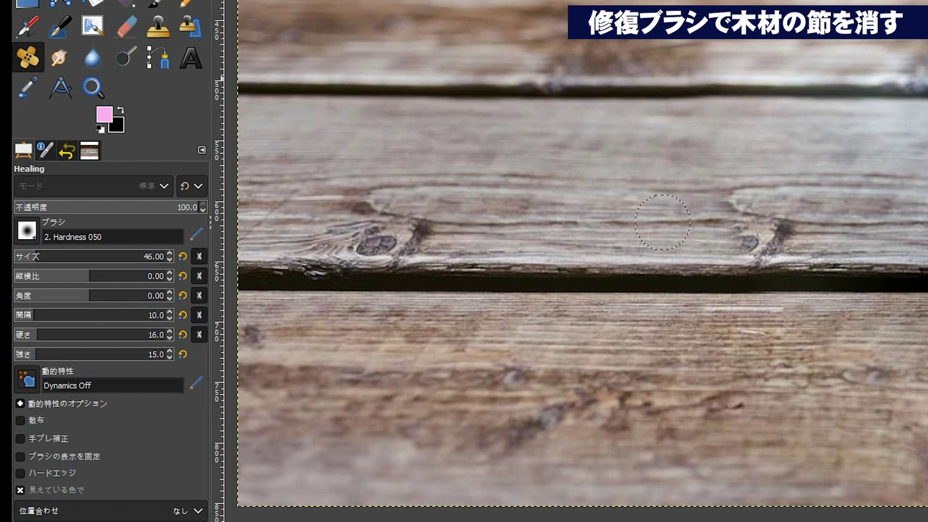
key(ctrl+y)
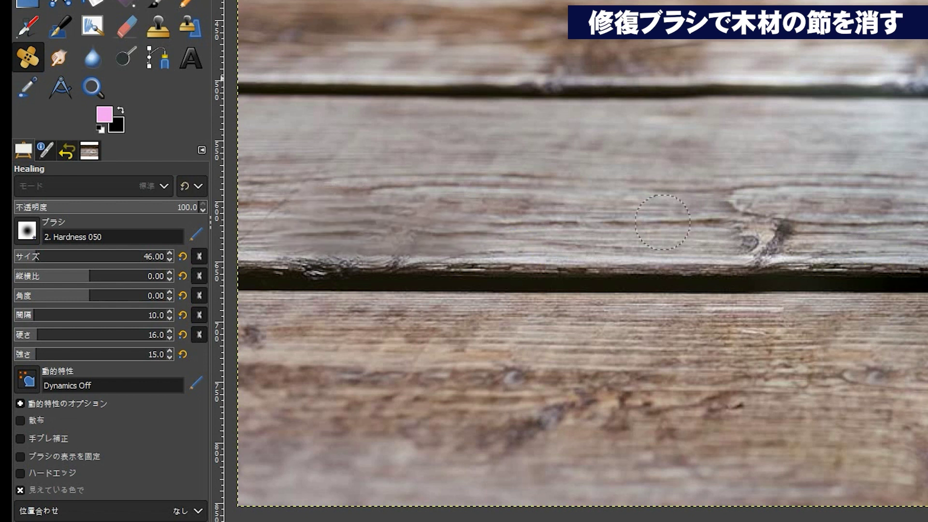
key(ctrl+z)
key(ctrl+y)
key(ctrl+z)
key(ctrl+y)
Step: Heal the right-side knot, set hardness and force to 13, and smooth the plank grain
drag(393, 222, 438, 242)
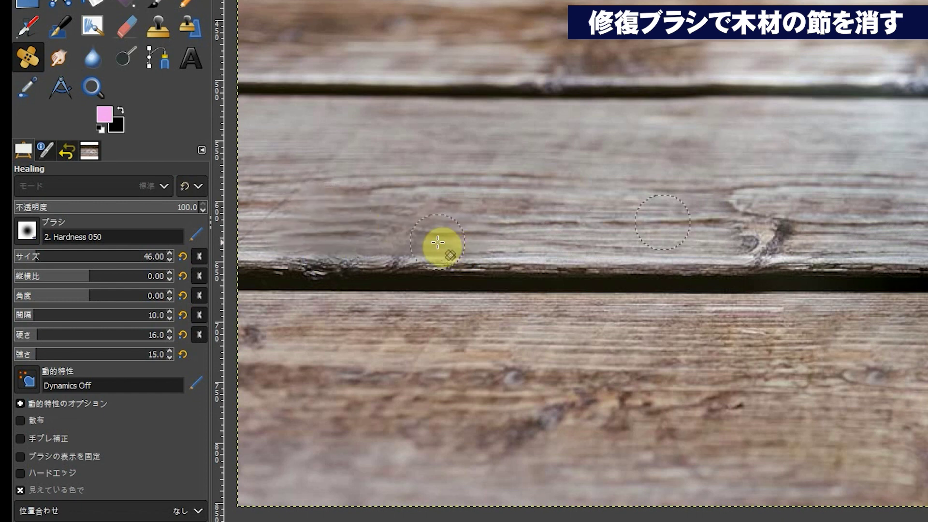
click(37, 355)
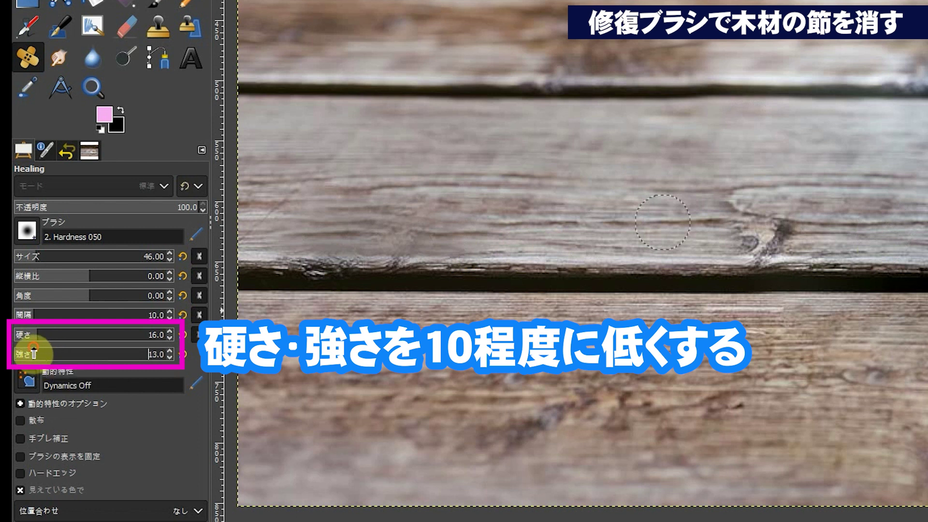
click(35, 333)
mouse_move(311, 233)
mouse_down()
mouse_move(622, 226)
mouse_move(497, 244)
mouse_move(300, 238)
mouse_move(290, 212)
mouse_move(716, 230)
mouse_move(890, 227)
mouse_up()
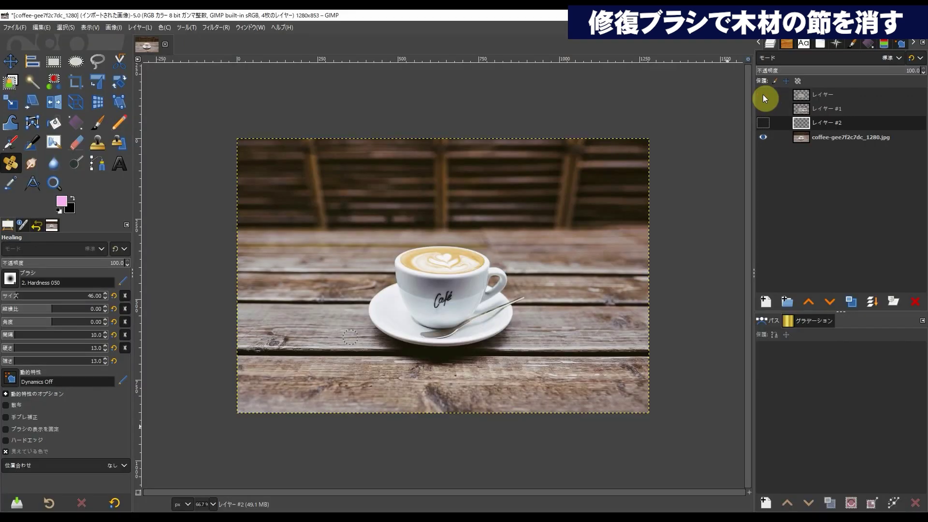
click(763, 94)
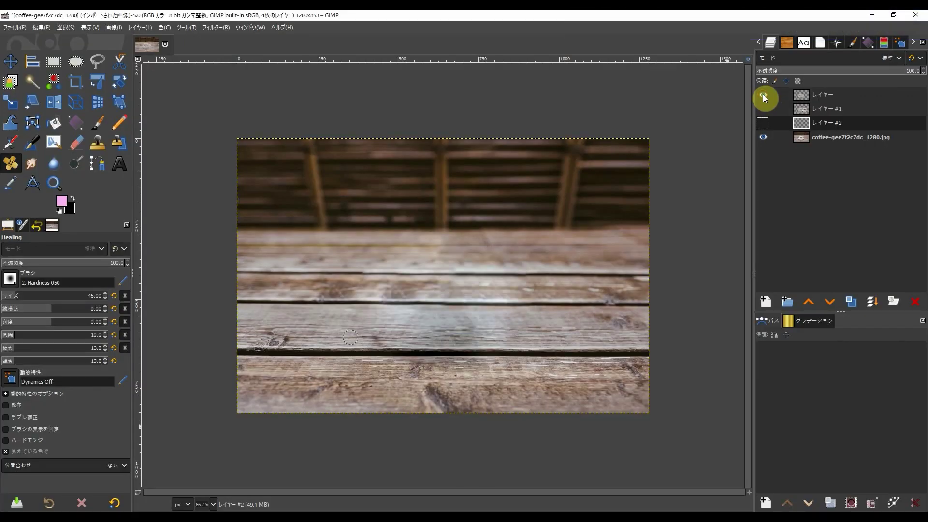
click(763, 95)
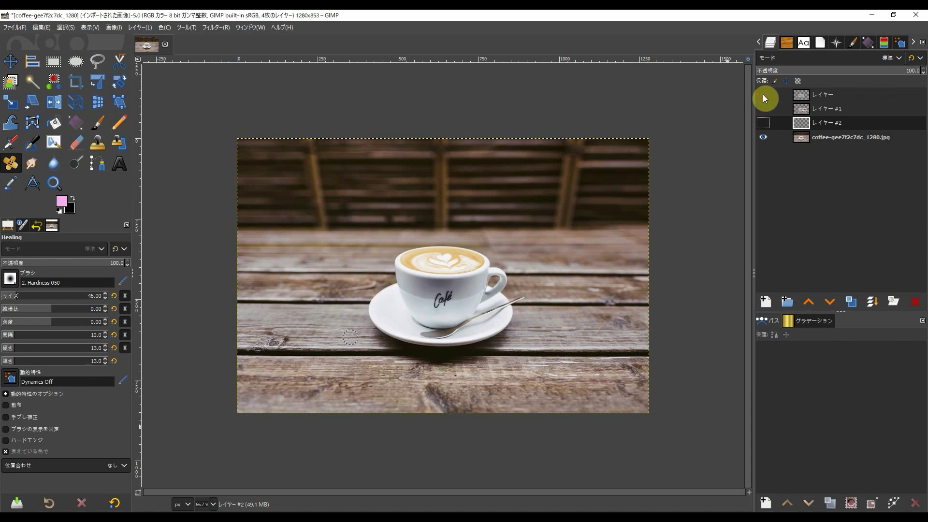